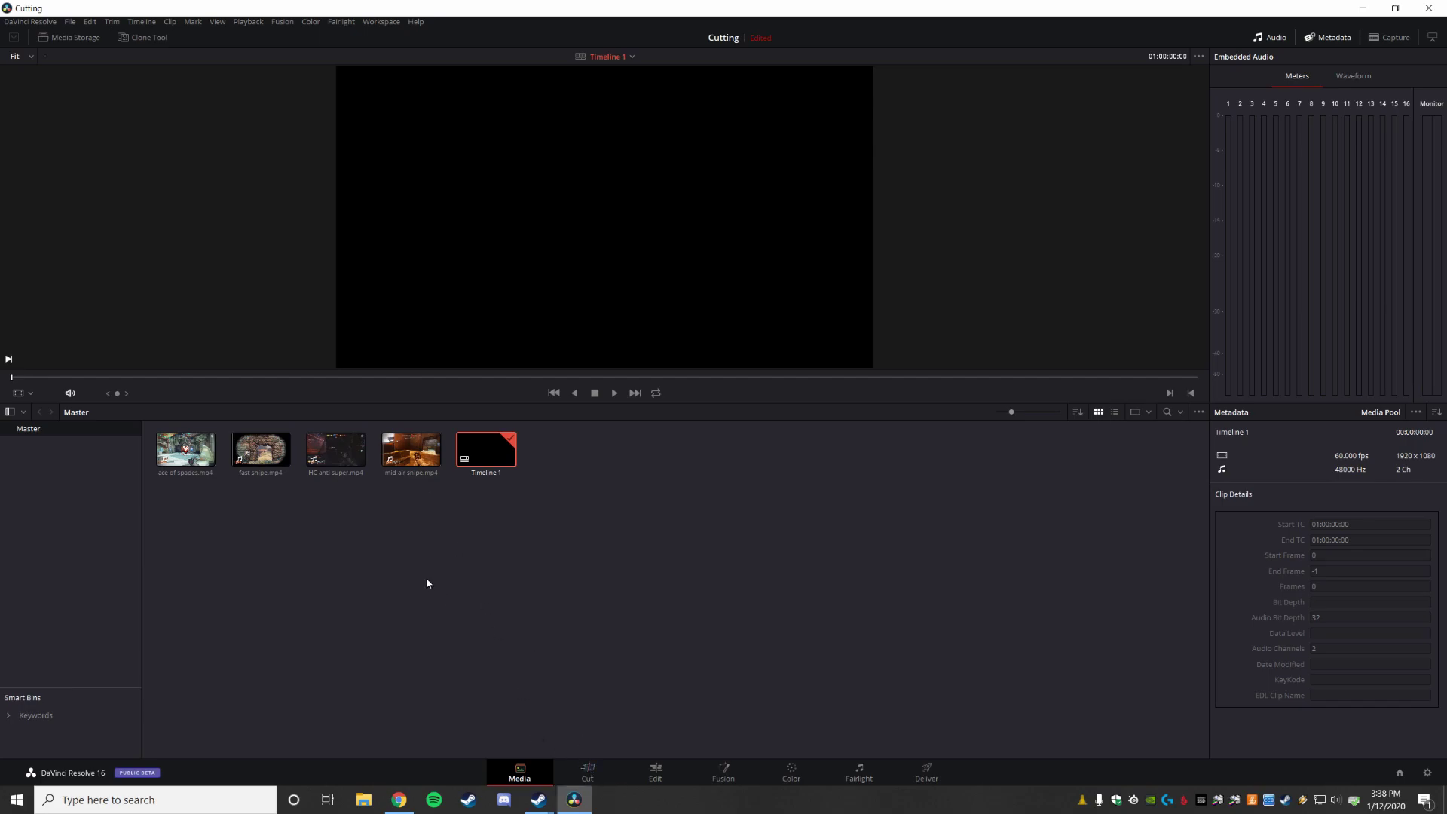
Mark the range of mid air snipe.mp4 with an in point at 00:00:54:58 and an out point at 00:00:59:37
{"action": "left_click", "coordinate": [402, 456]}
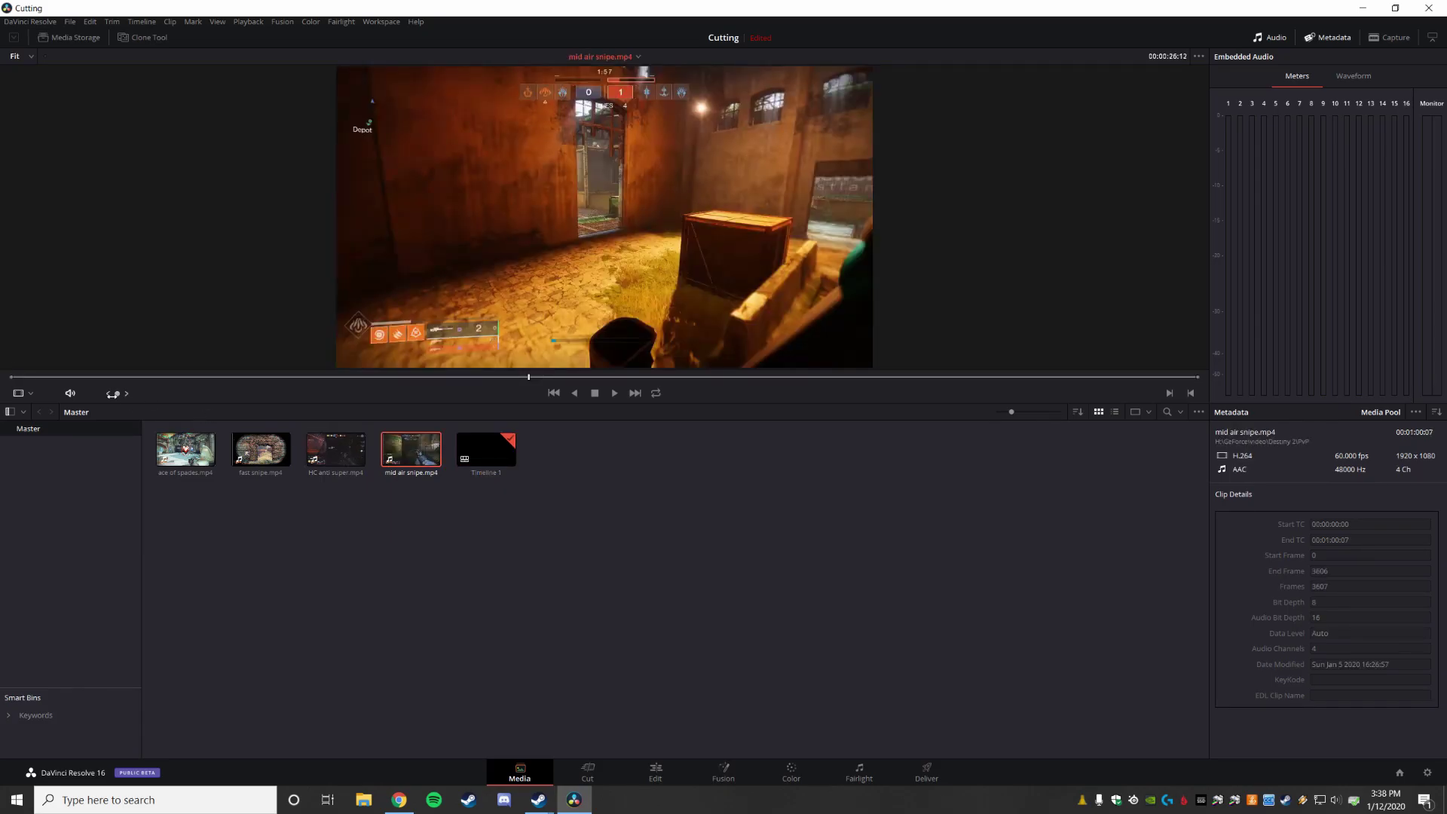
{"action": "left_click_drag", "start_coordinate": [529, 378], "coordinate": [1096, 389]}
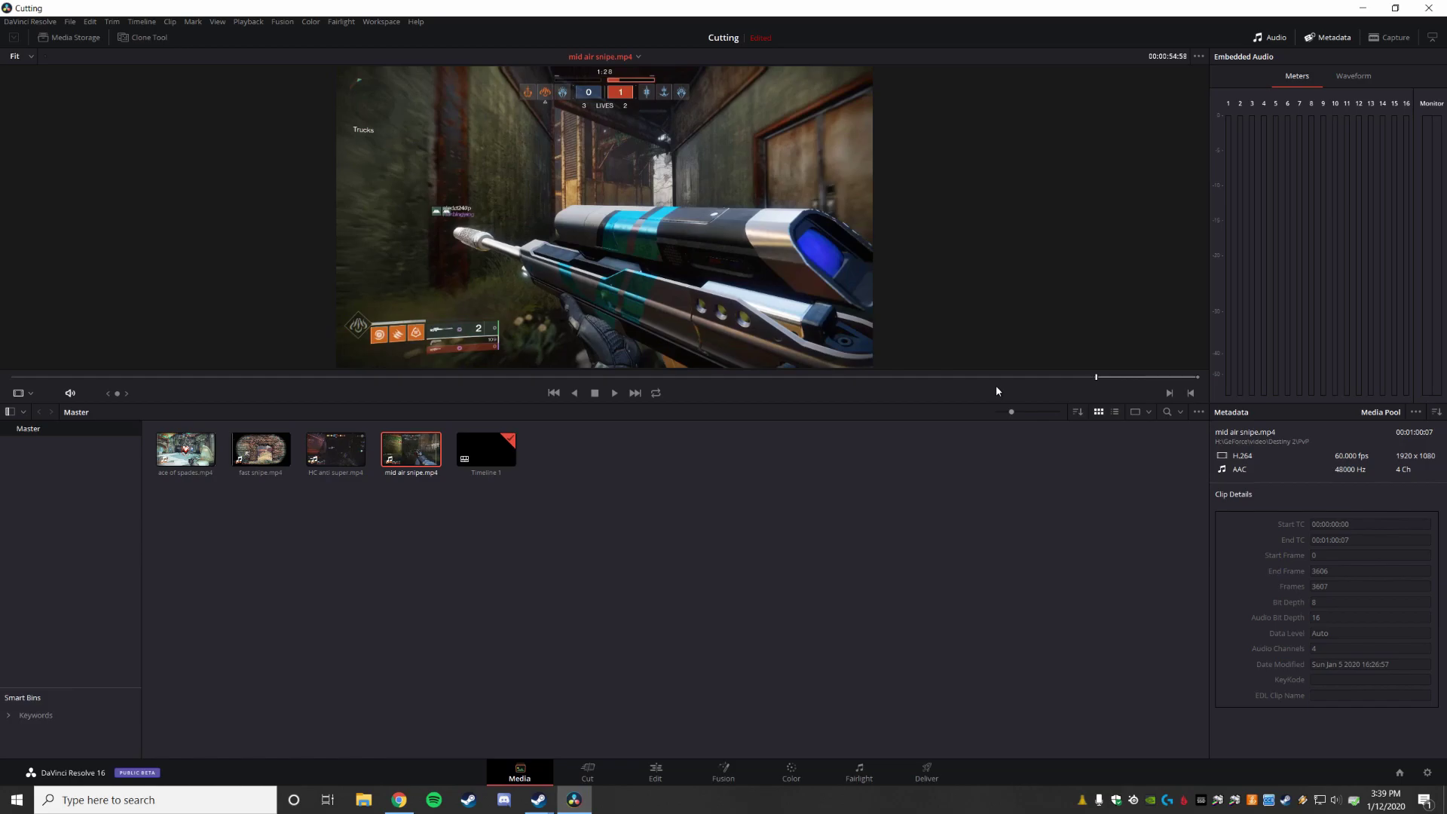
{"action": "key", "text": "space"}
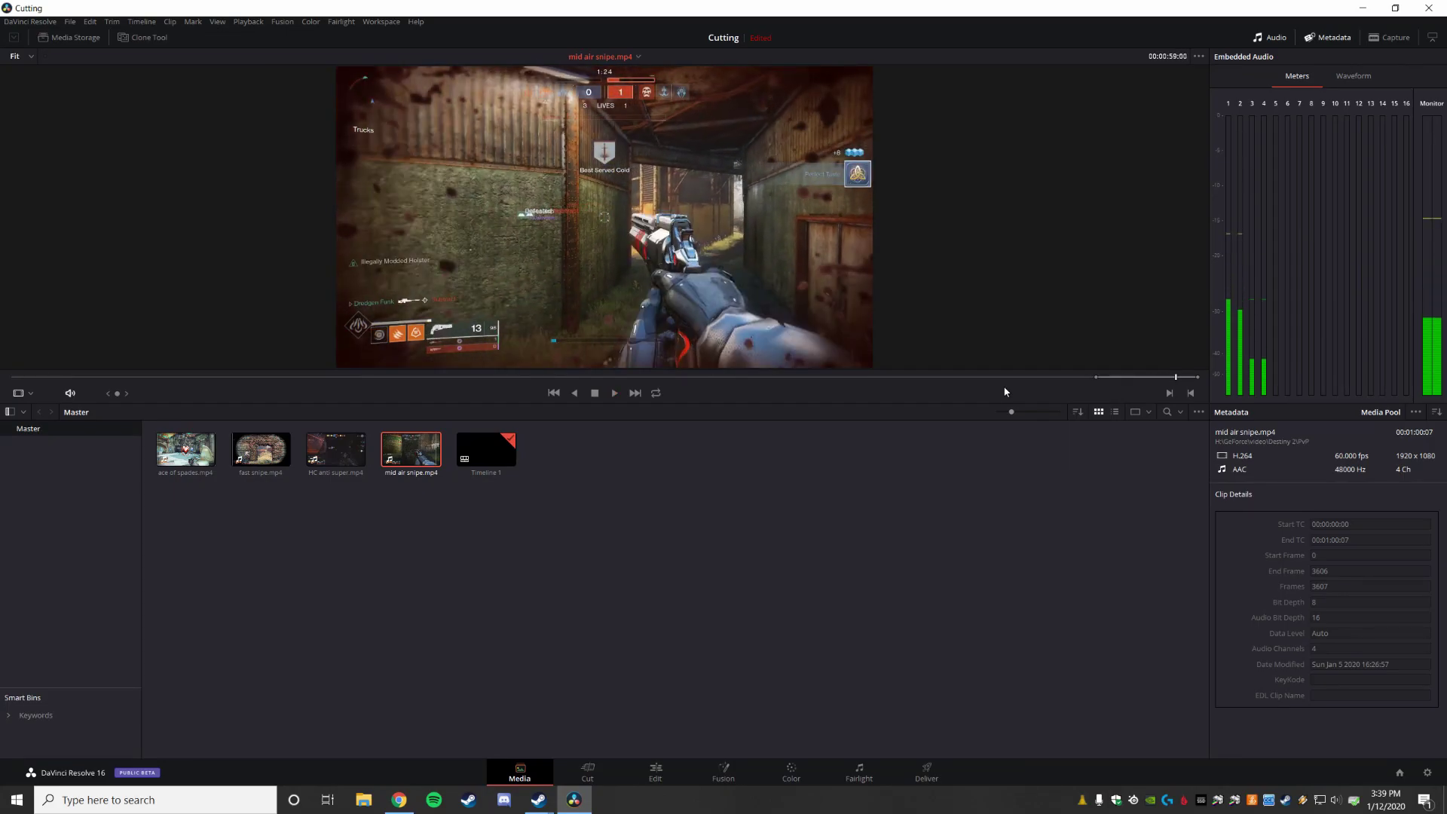
{"action": "key", "text": "space"}
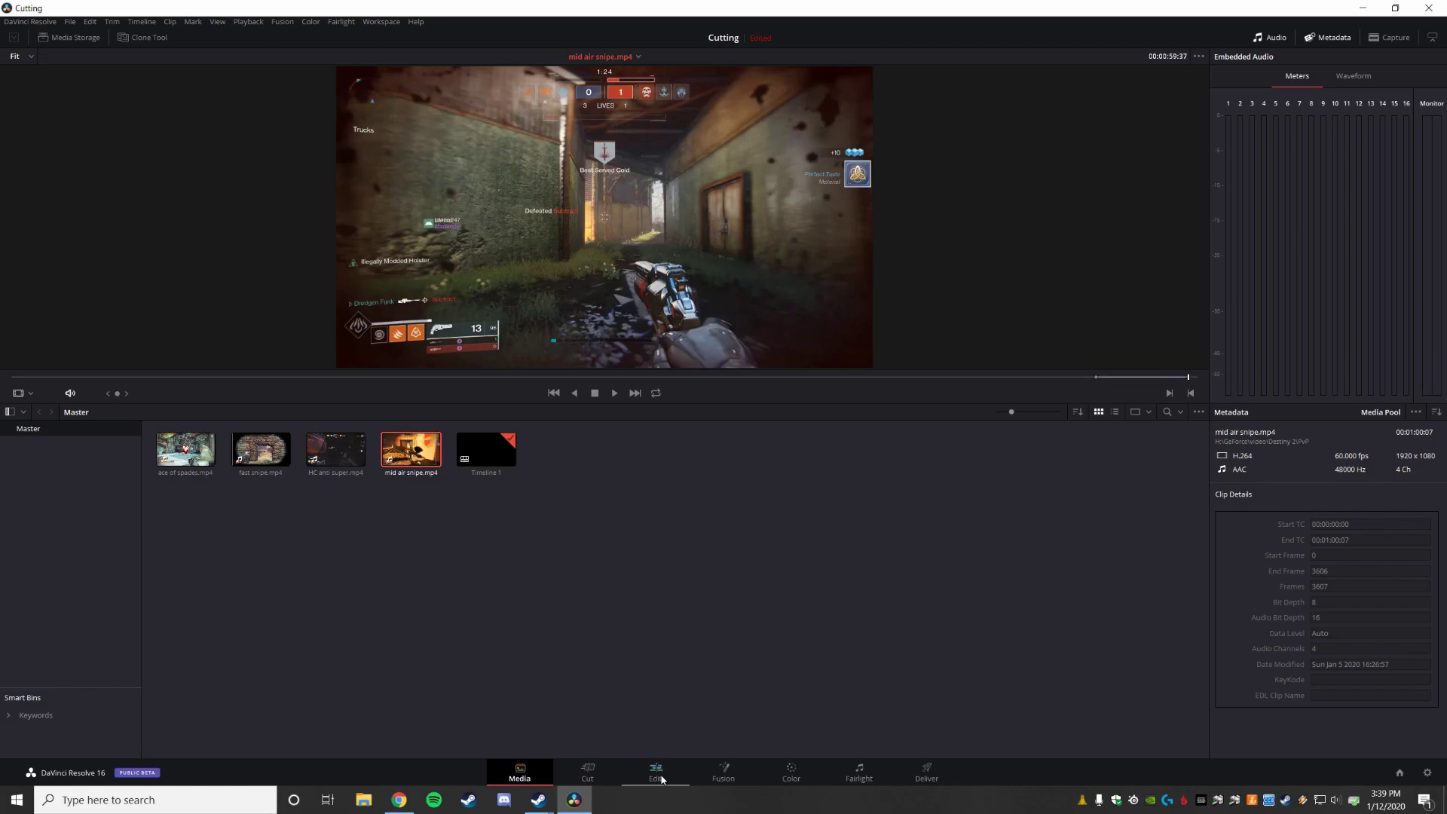
Place the marked range of mid air snipe.mp4 at the start of Timeline 1 on the Edit page
{"action": "left_click", "coordinate": [477, 448]}
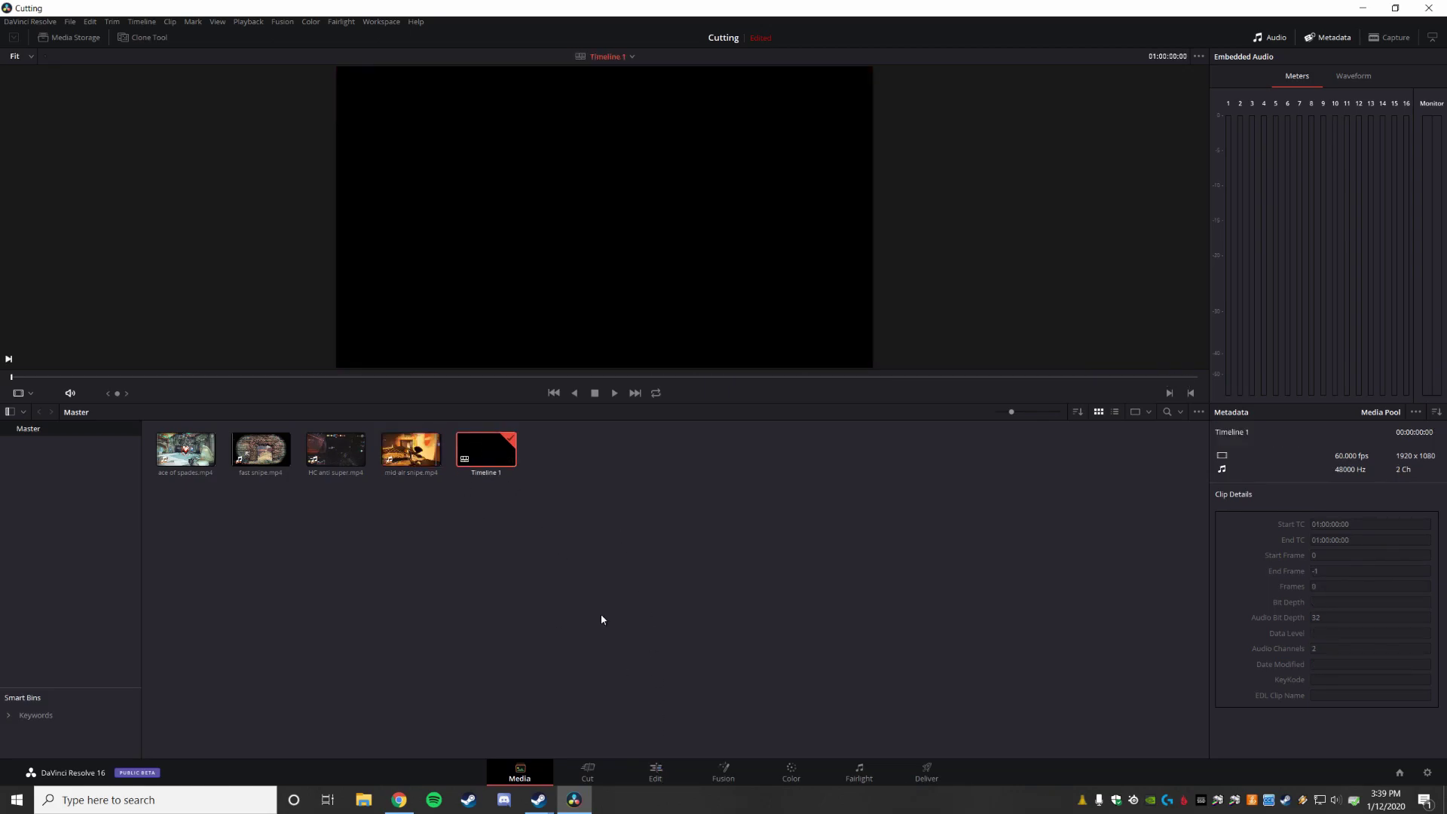
{"action": "left_click", "coordinate": [667, 778]}
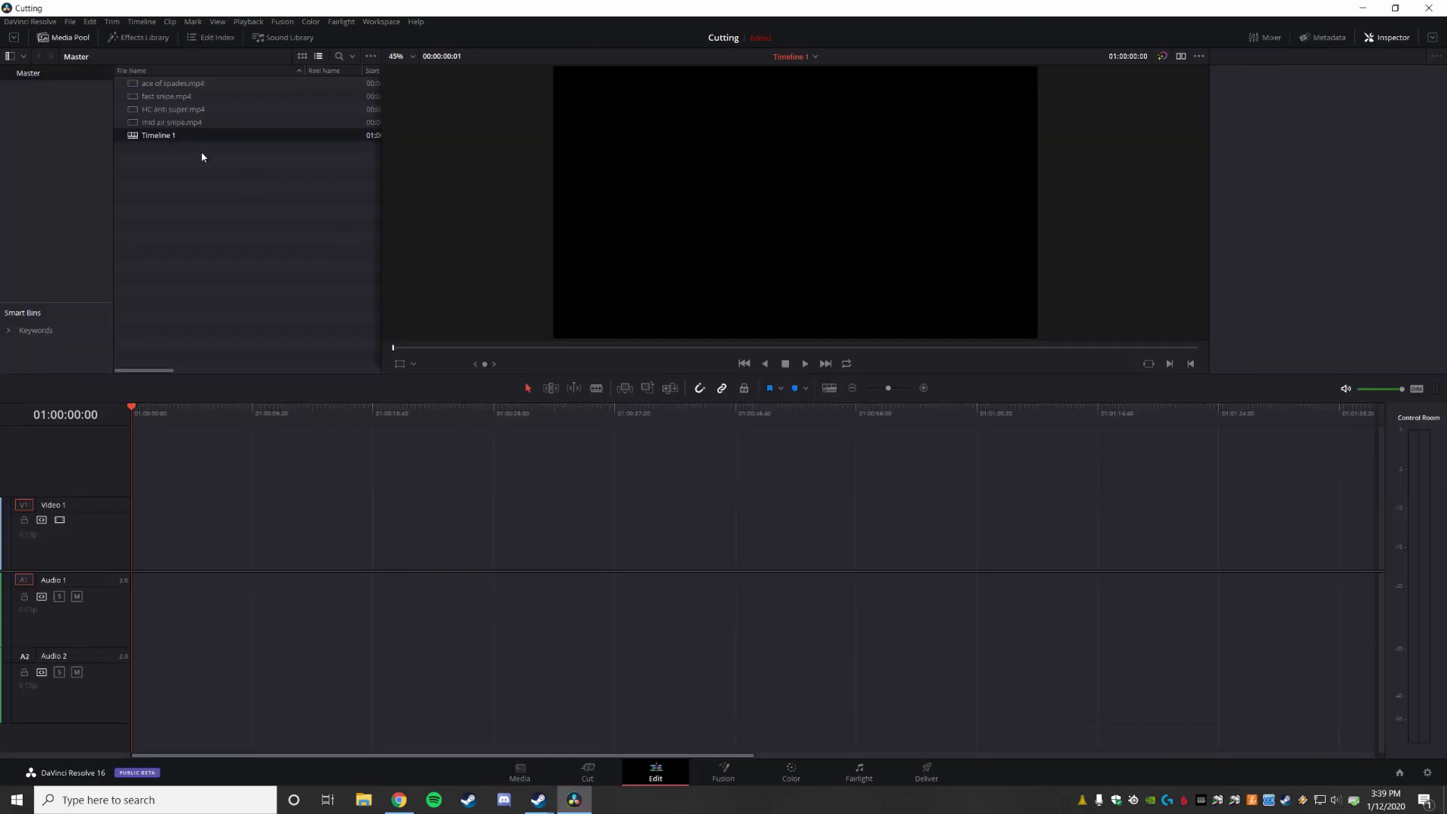
{"action": "left_click_drag", "start_coordinate": [195, 123], "coordinate": [140, 538]}
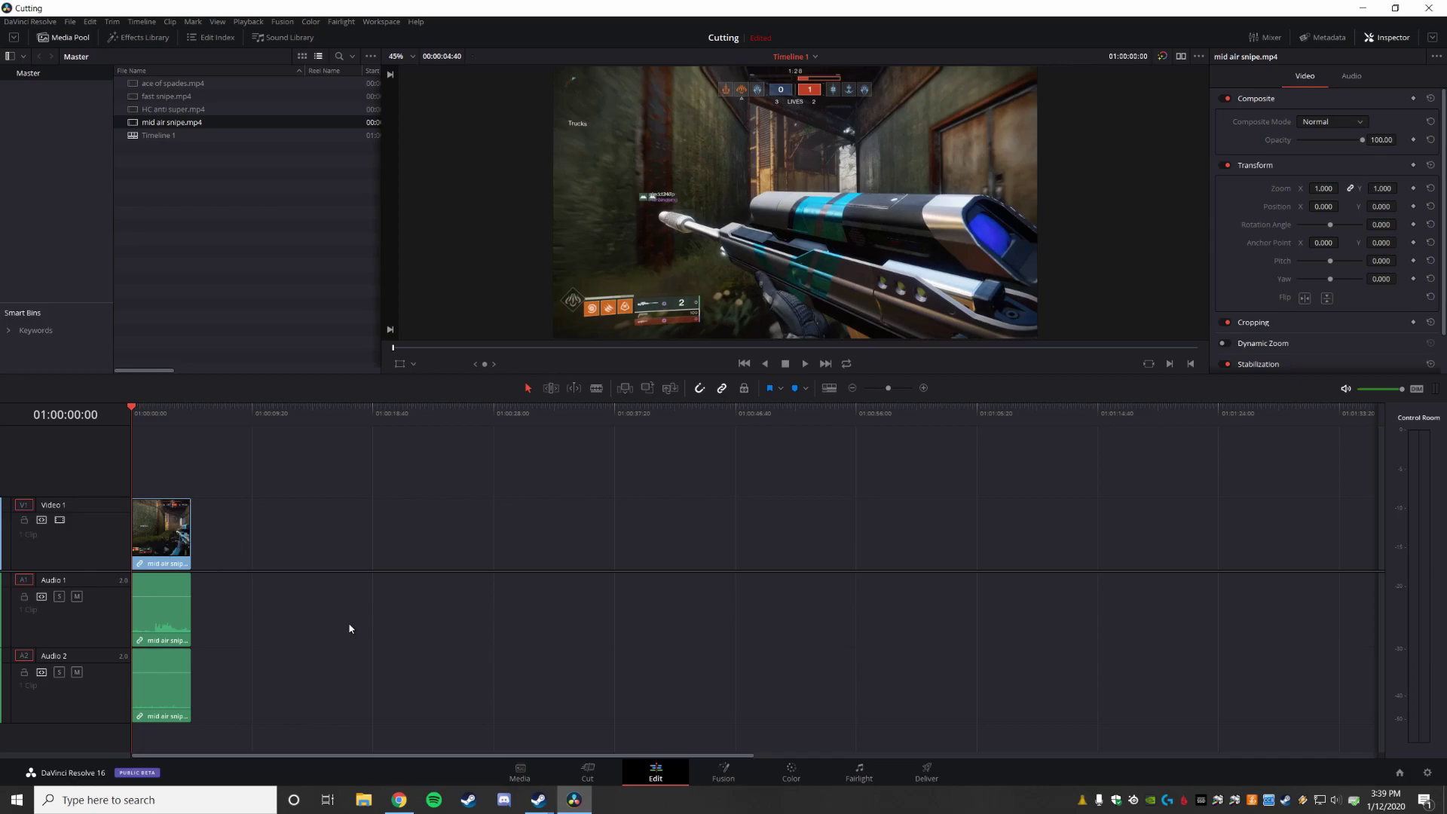
Mark fast snipe.mp4 from 00:00:54:22 to 00:00:57:52 and add that range to the timeline after the mid air snipe clip
{"action": "left_click", "coordinate": [521, 776]}
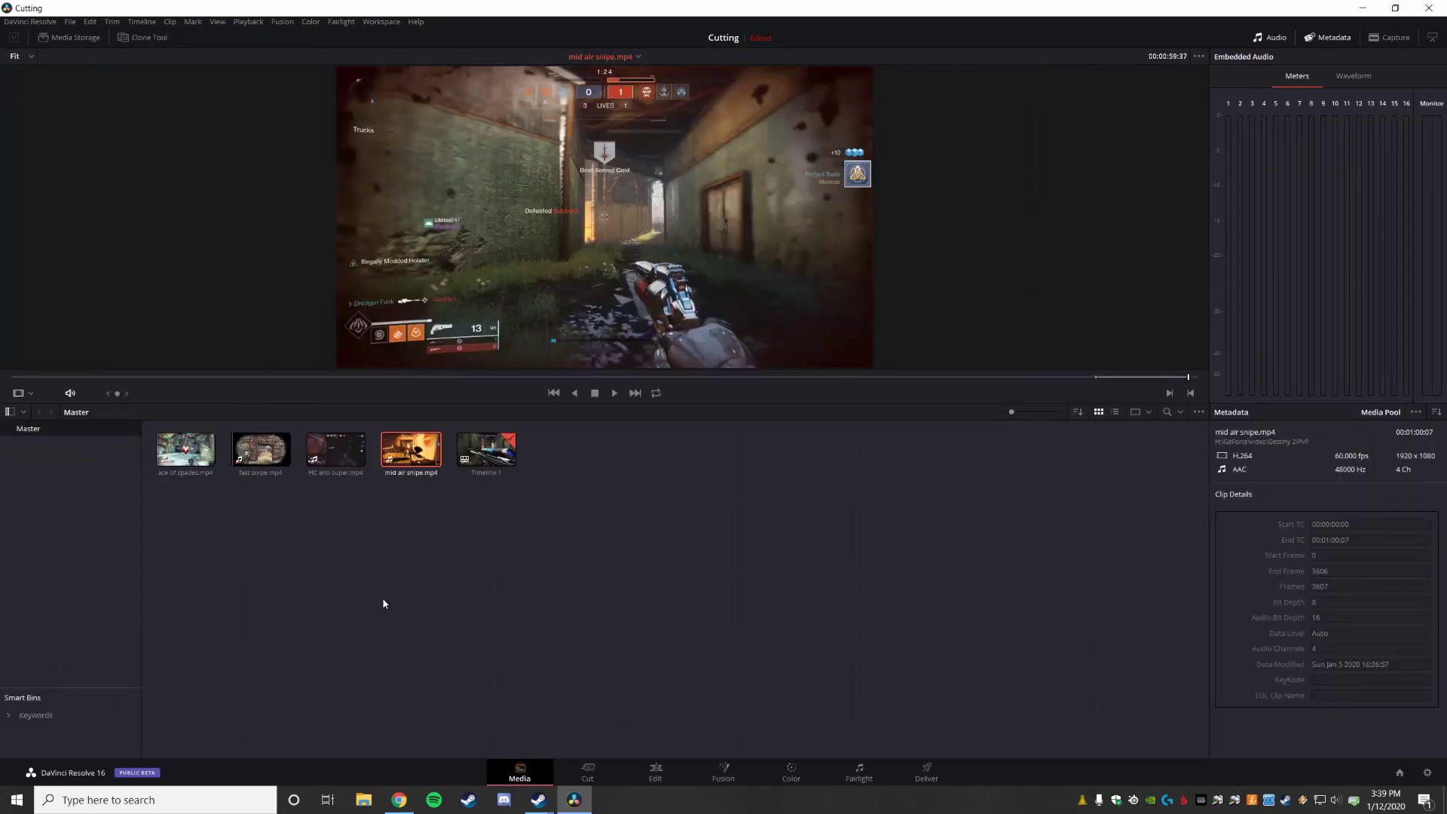
{"action": "left_click", "coordinate": [258, 462]}
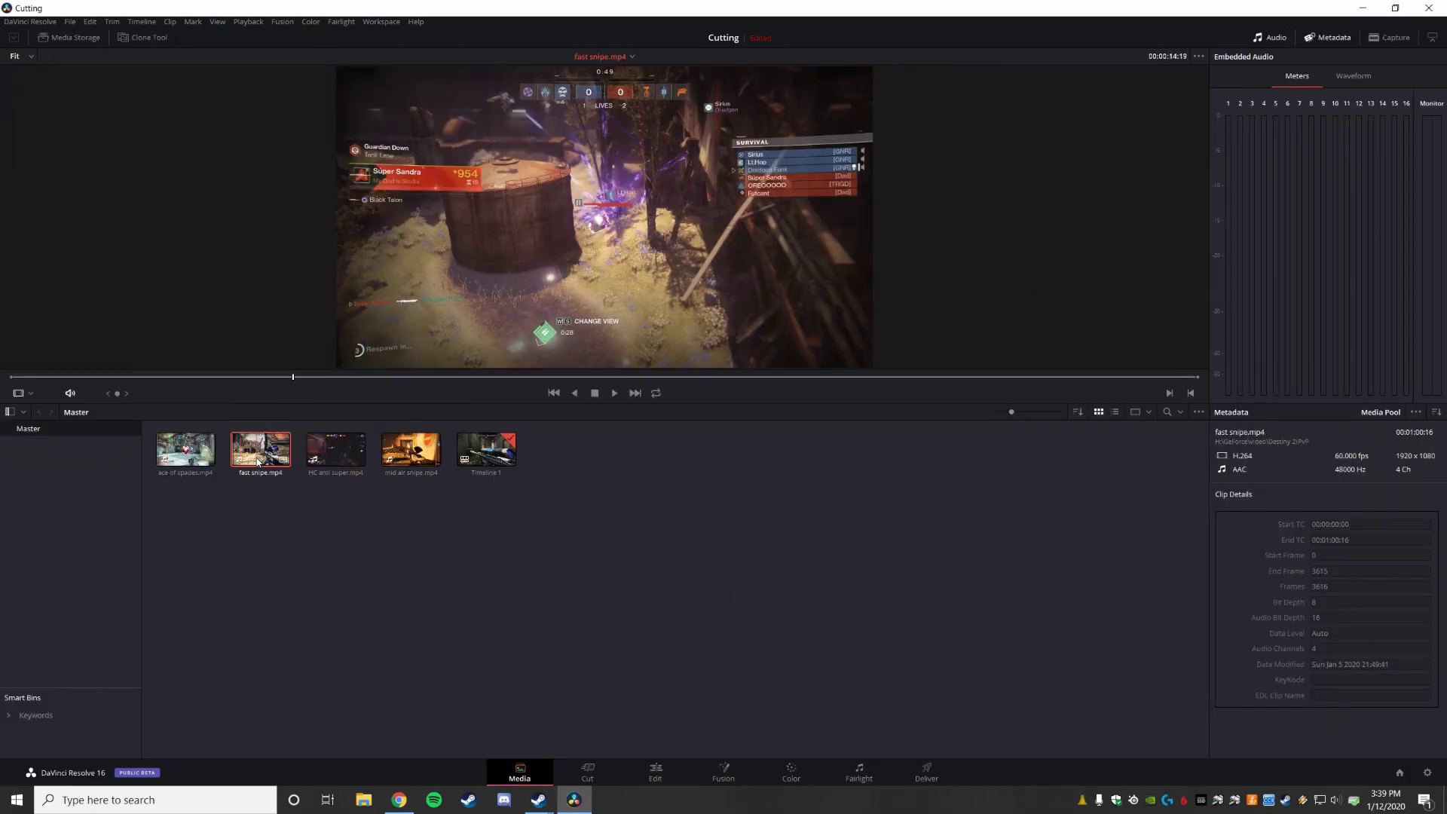
{"action": "left_click_drag", "start_coordinate": [294, 380], "coordinate": [1083, 393]}
{"action": "key", "text": "space"}
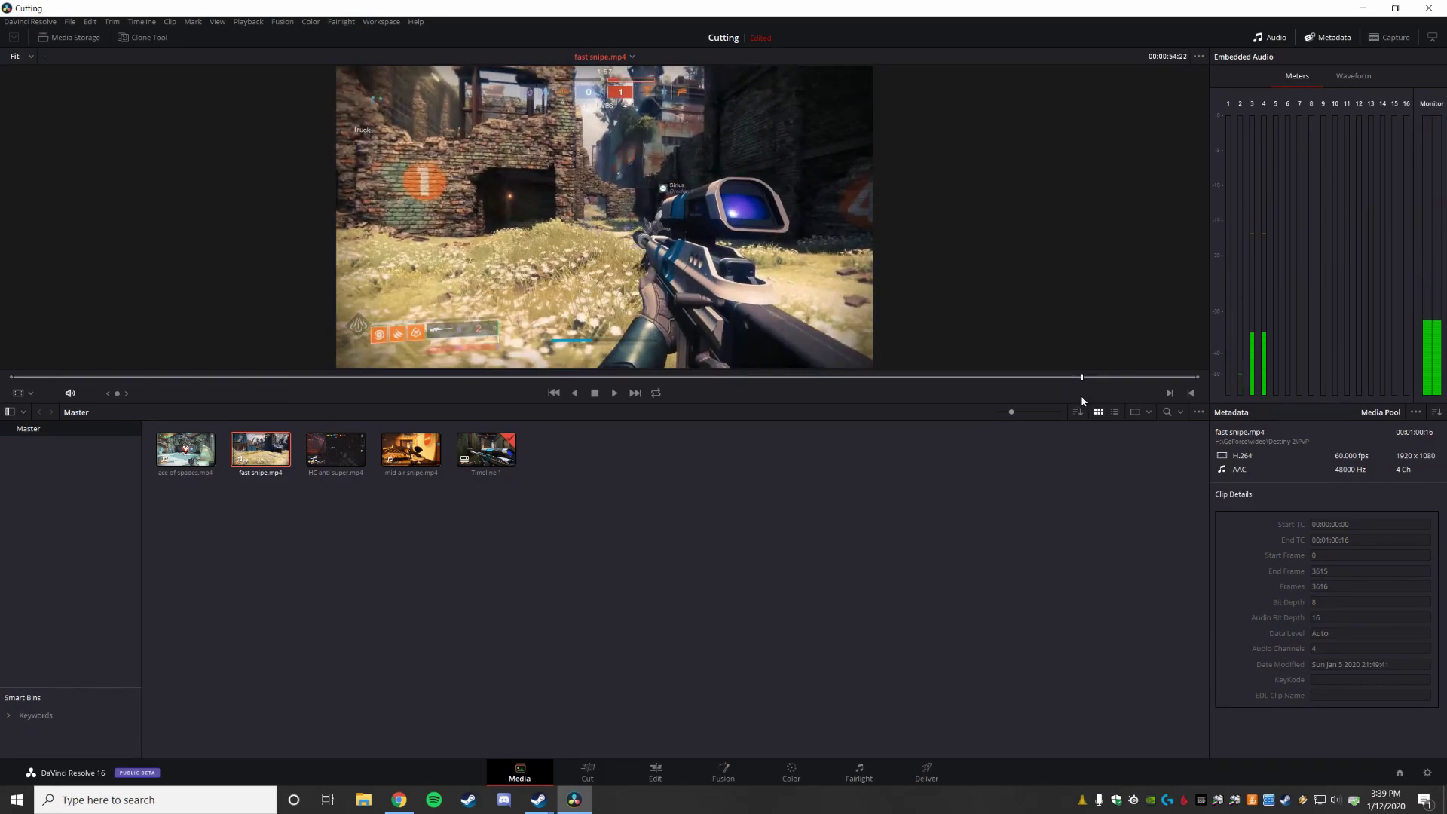
{"action": "left_click_drag", "start_coordinate": [1083, 382], "coordinate": [1150, 388]}
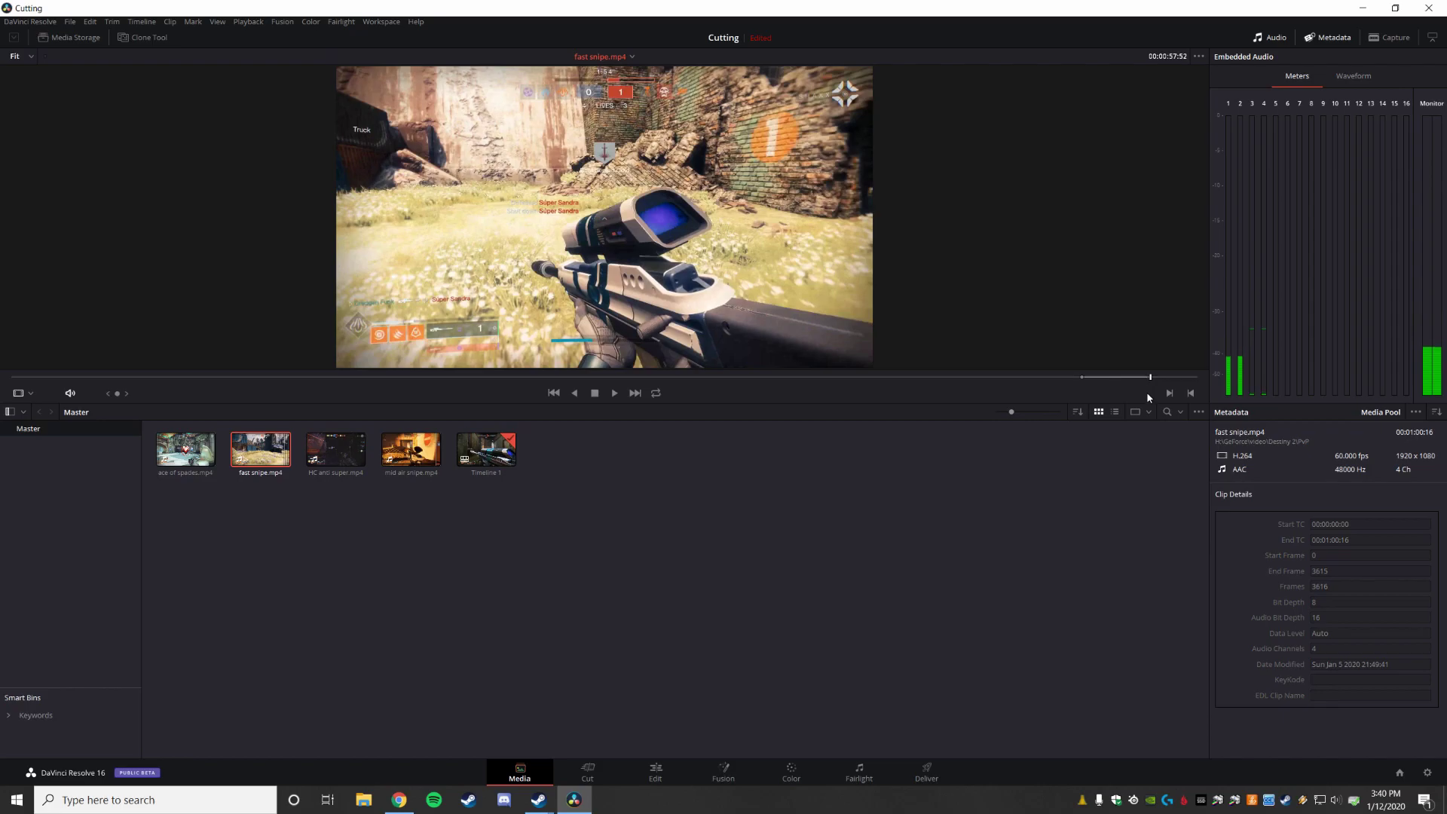
{"action": "left_click", "coordinate": [665, 771]}
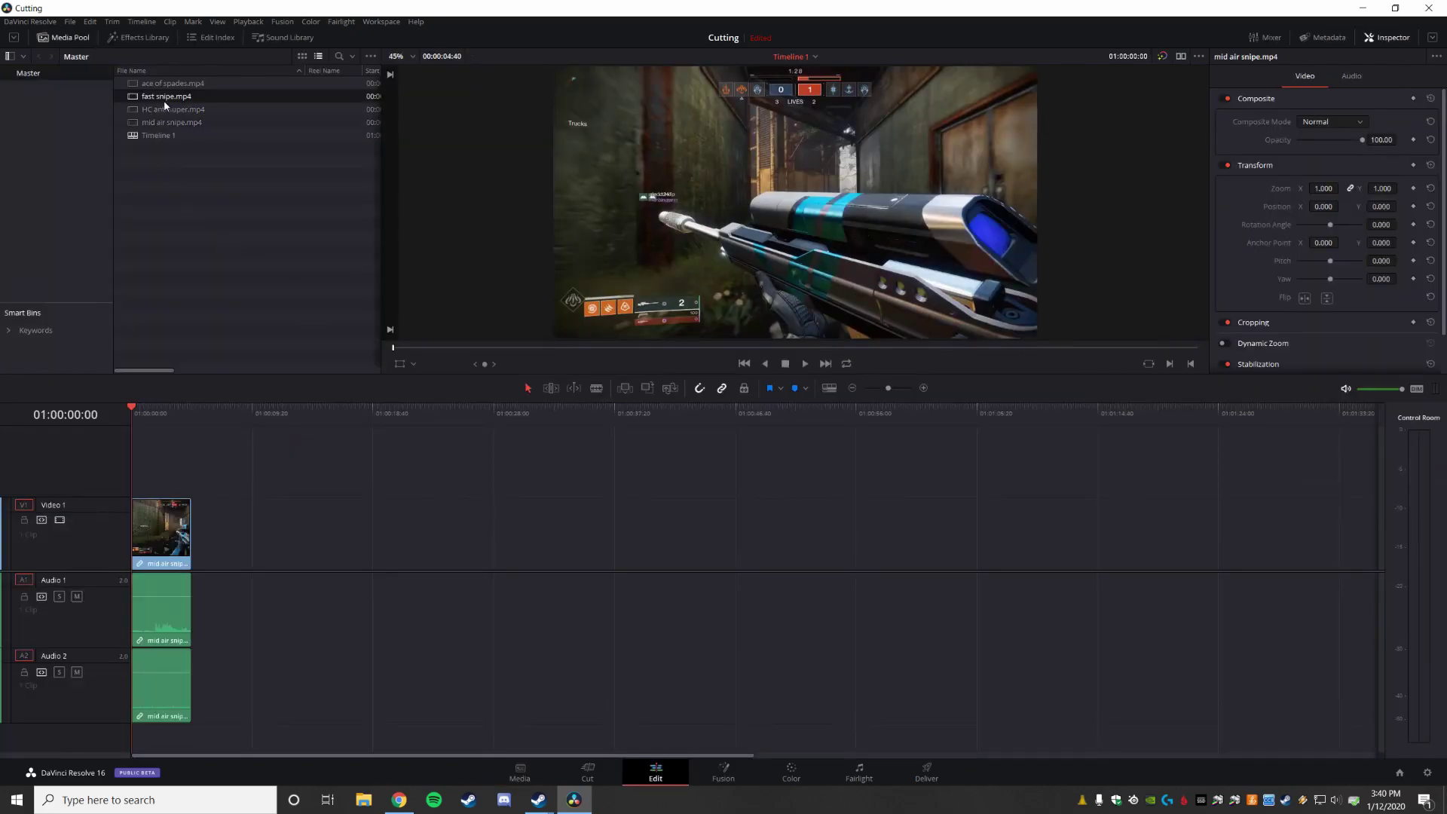
{"action": "left_click_drag", "start_coordinate": [166, 96], "coordinate": [217, 520]}
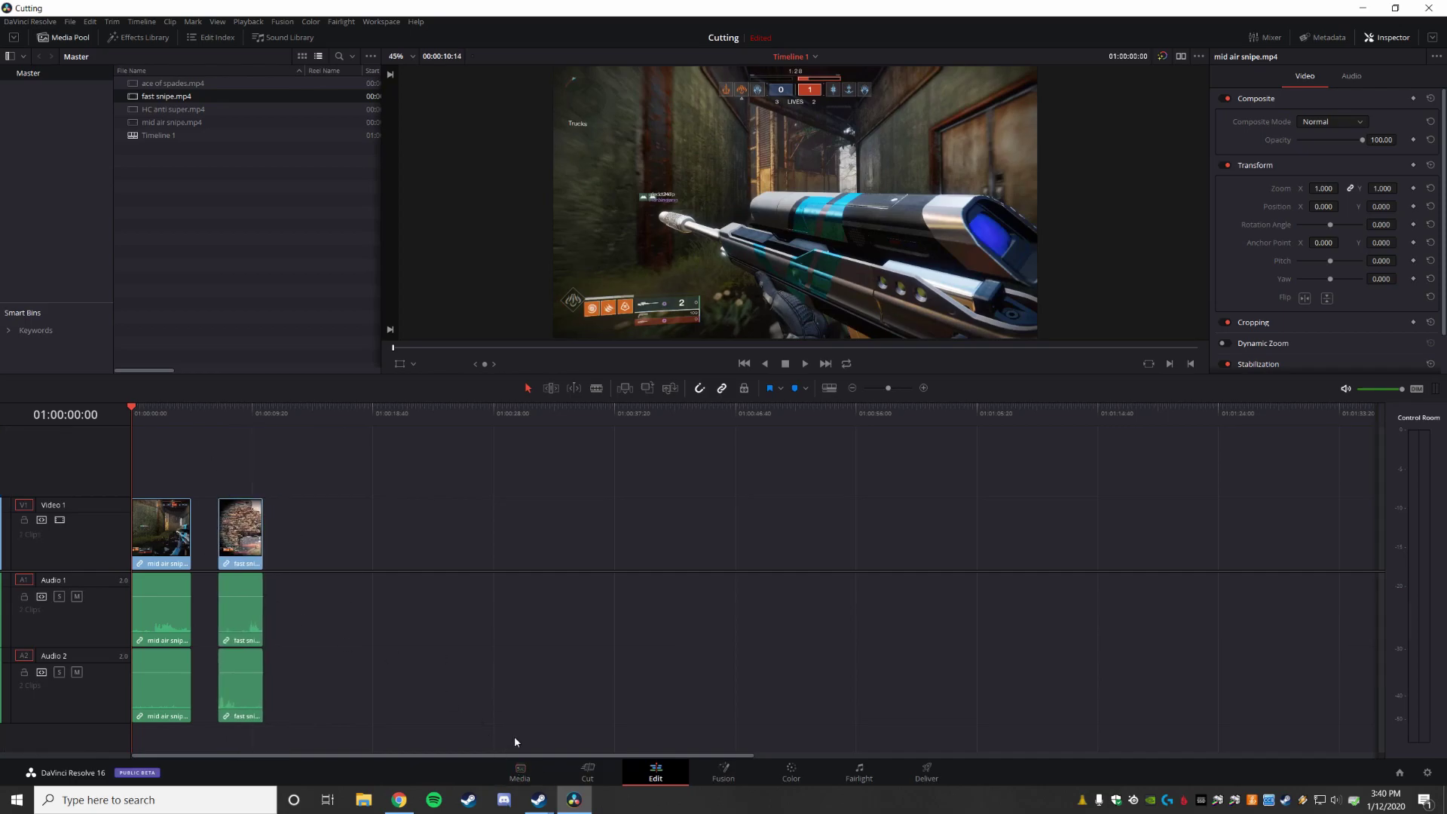
Mark ace of spades.mp4 from 00:00:09:00 to 00:00:11:12 on the Media page and create a subclip from that range
{"action": "left_click", "coordinate": [527, 774]}
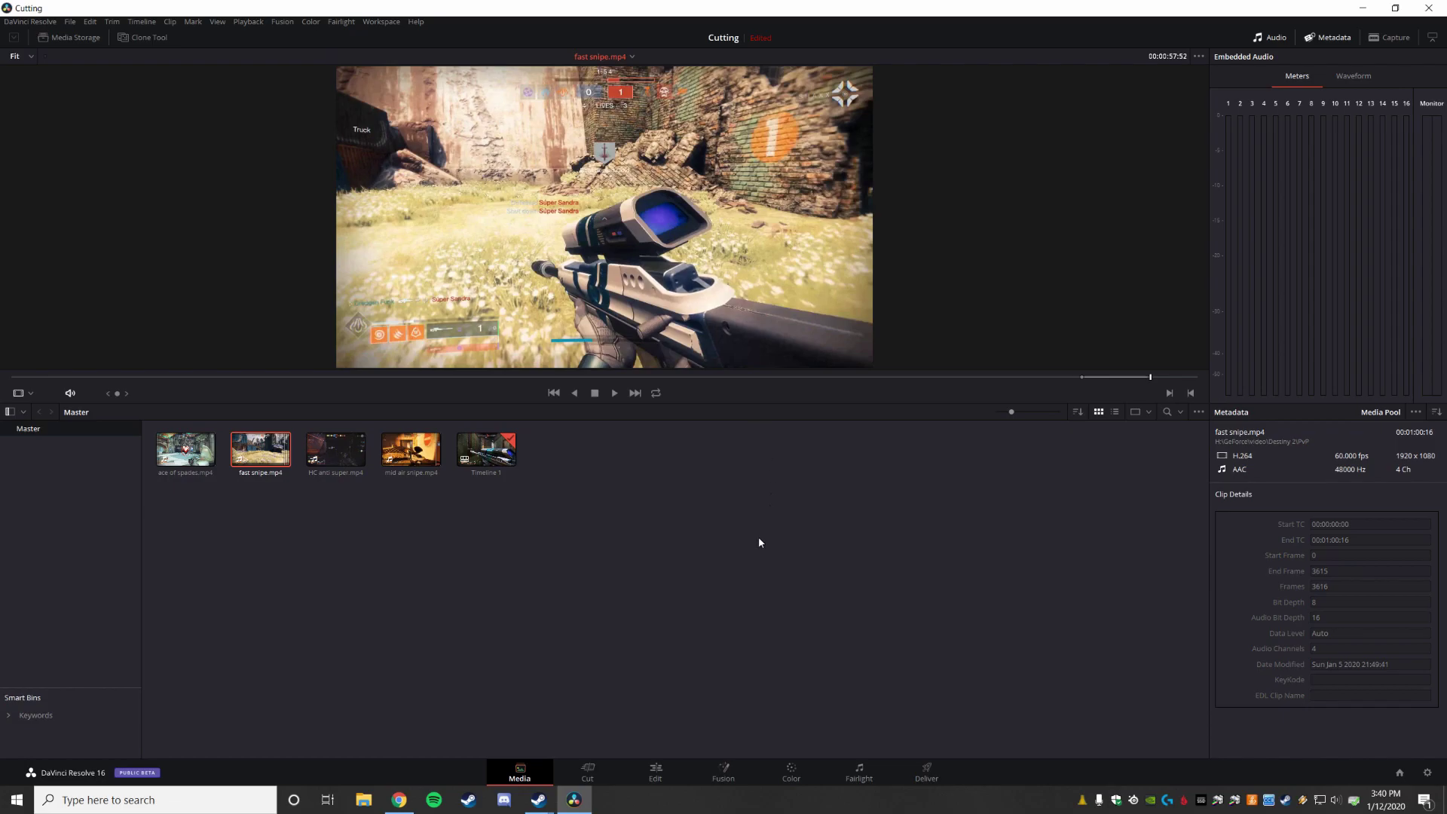
{"action": "left_click", "coordinate": [178, 461]}
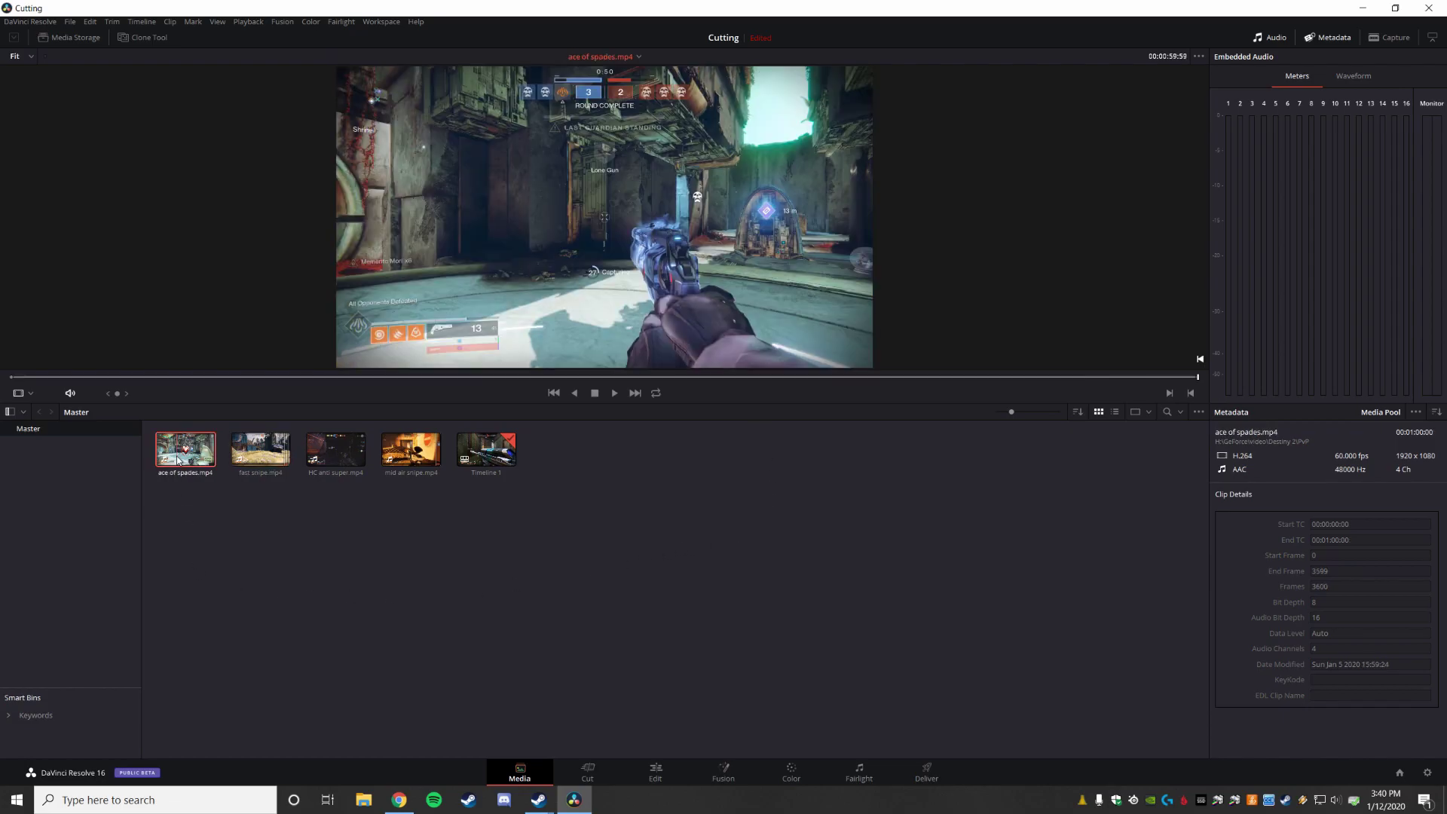
{"action": "left_click", "coordinate": [12, 379]}
{"action": "left_click_drag", "start_coordinate": [8, 379], "coordinate": [189, 385]}
{"action": "key", "text": "End"}
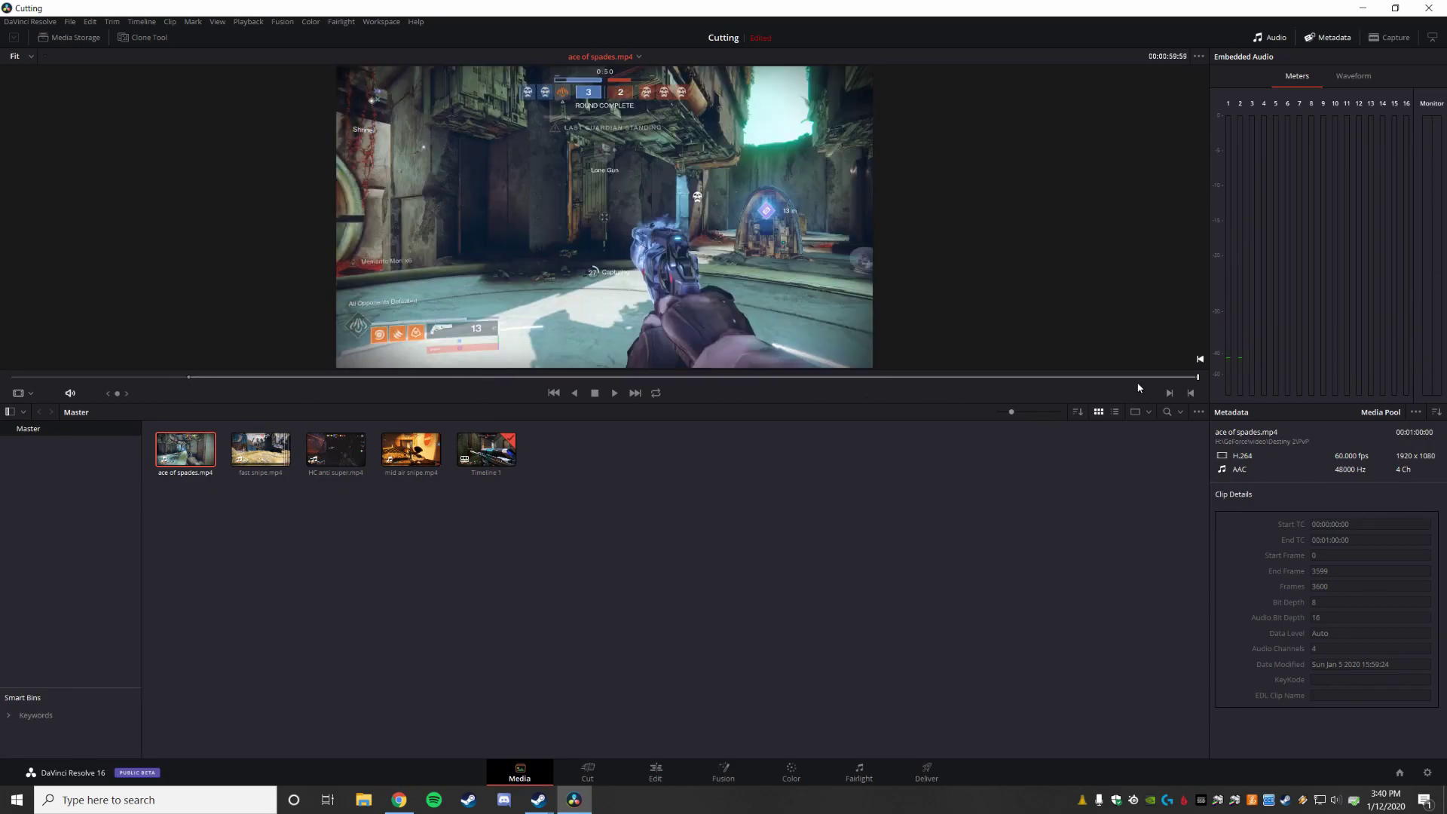
{"action": "left_click_drag", "start_coordinate": [1200, 381], "coordinate": [234, 393]}
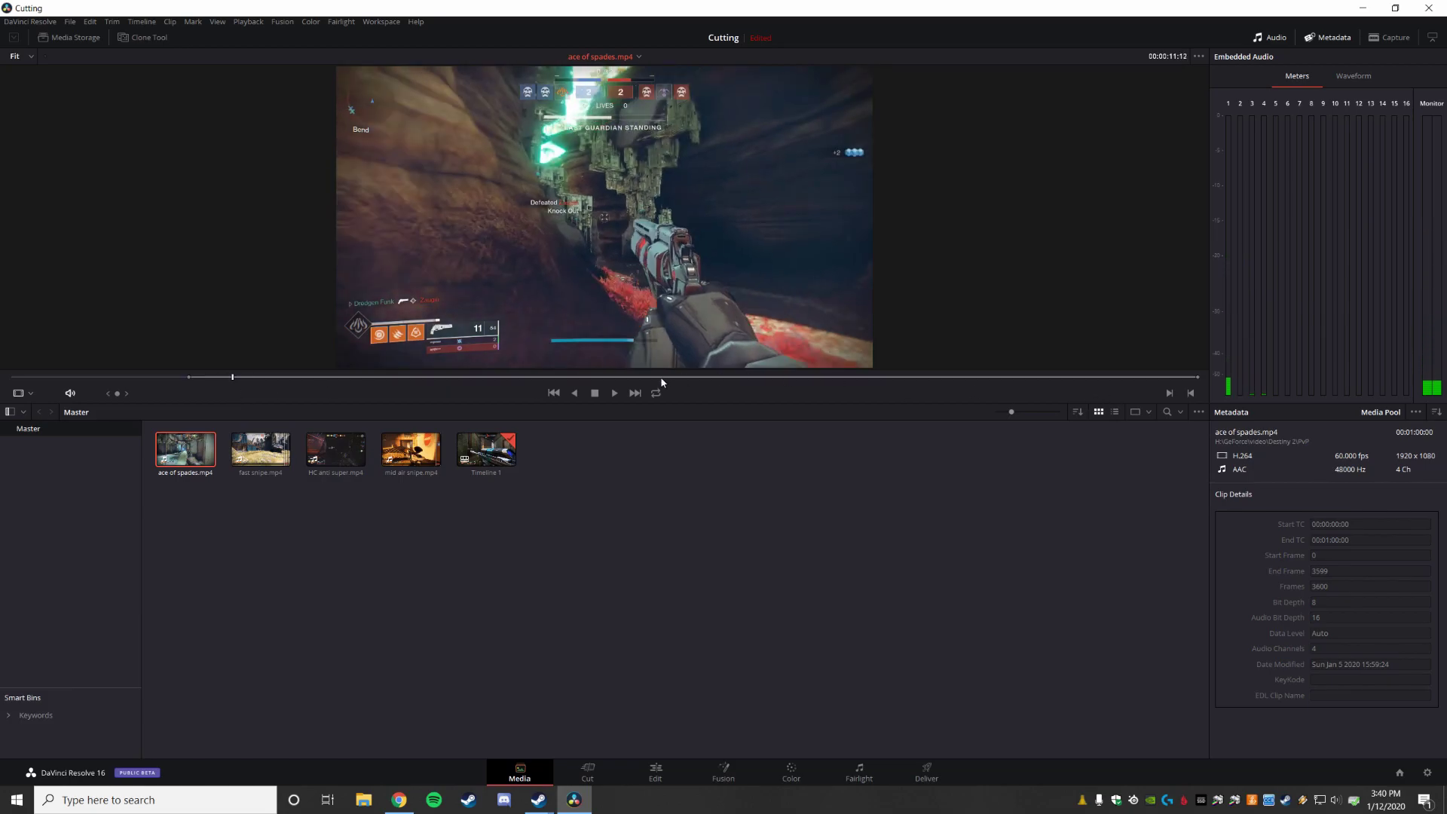
{"action": "right_click", "coordinate": [212, 382]}
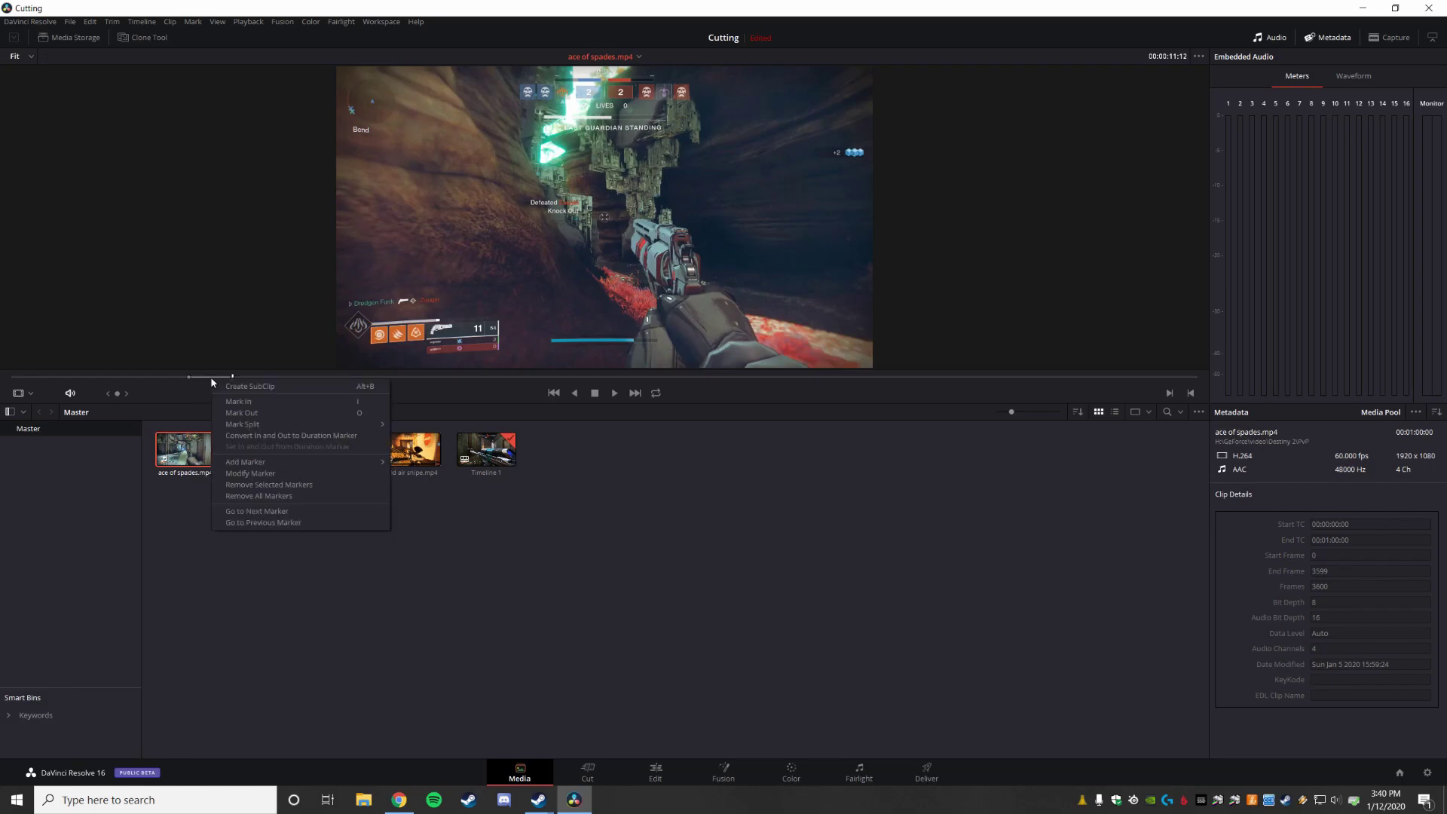
{"action": "left_click", "coordinate": [230, 387]}
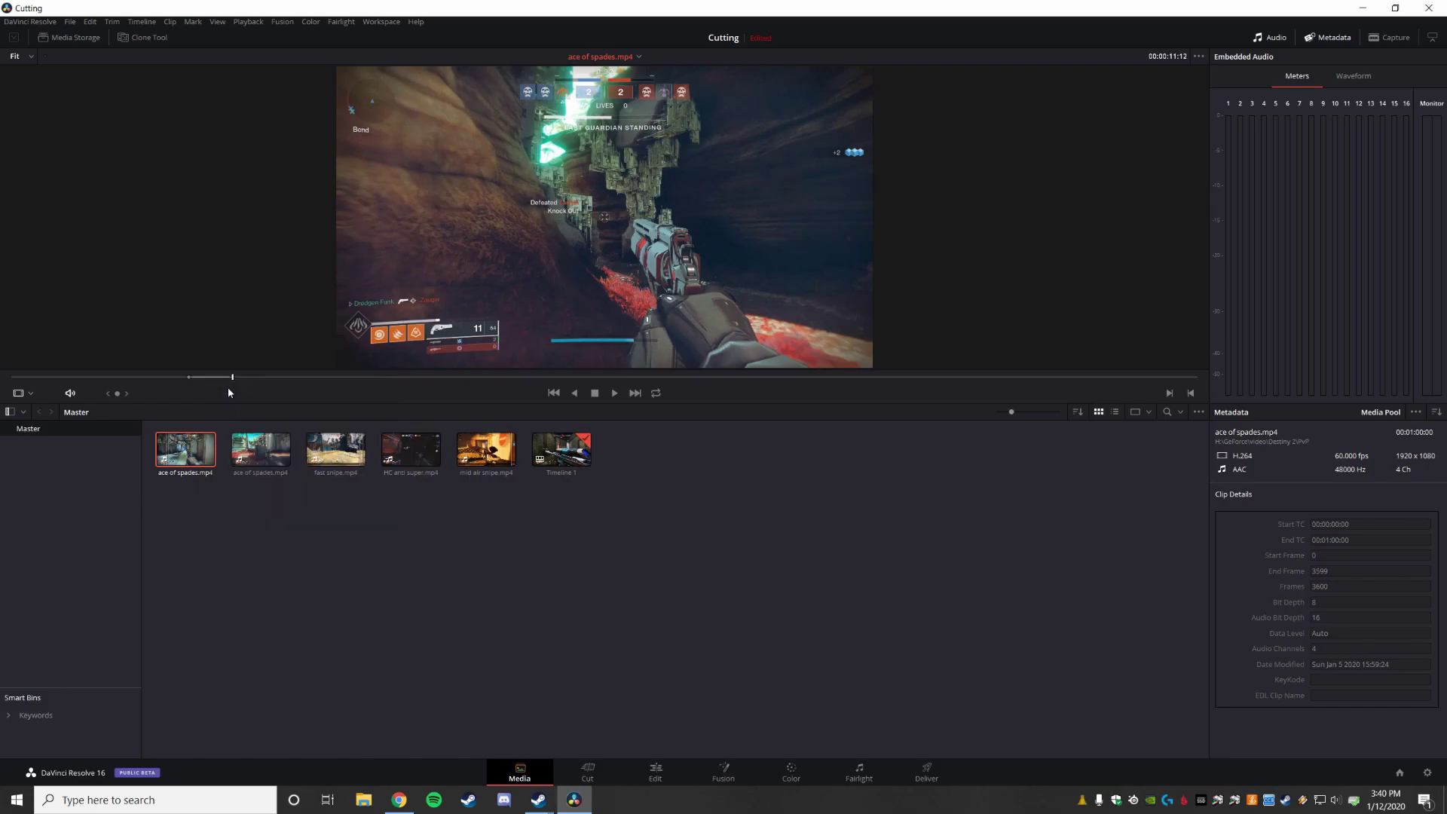
Mark a second range in the original ace of spades.mp4, from 00:00:49:25 to 00:00:56:38
{"action": "left_click", "coordinate": [264, 462]}
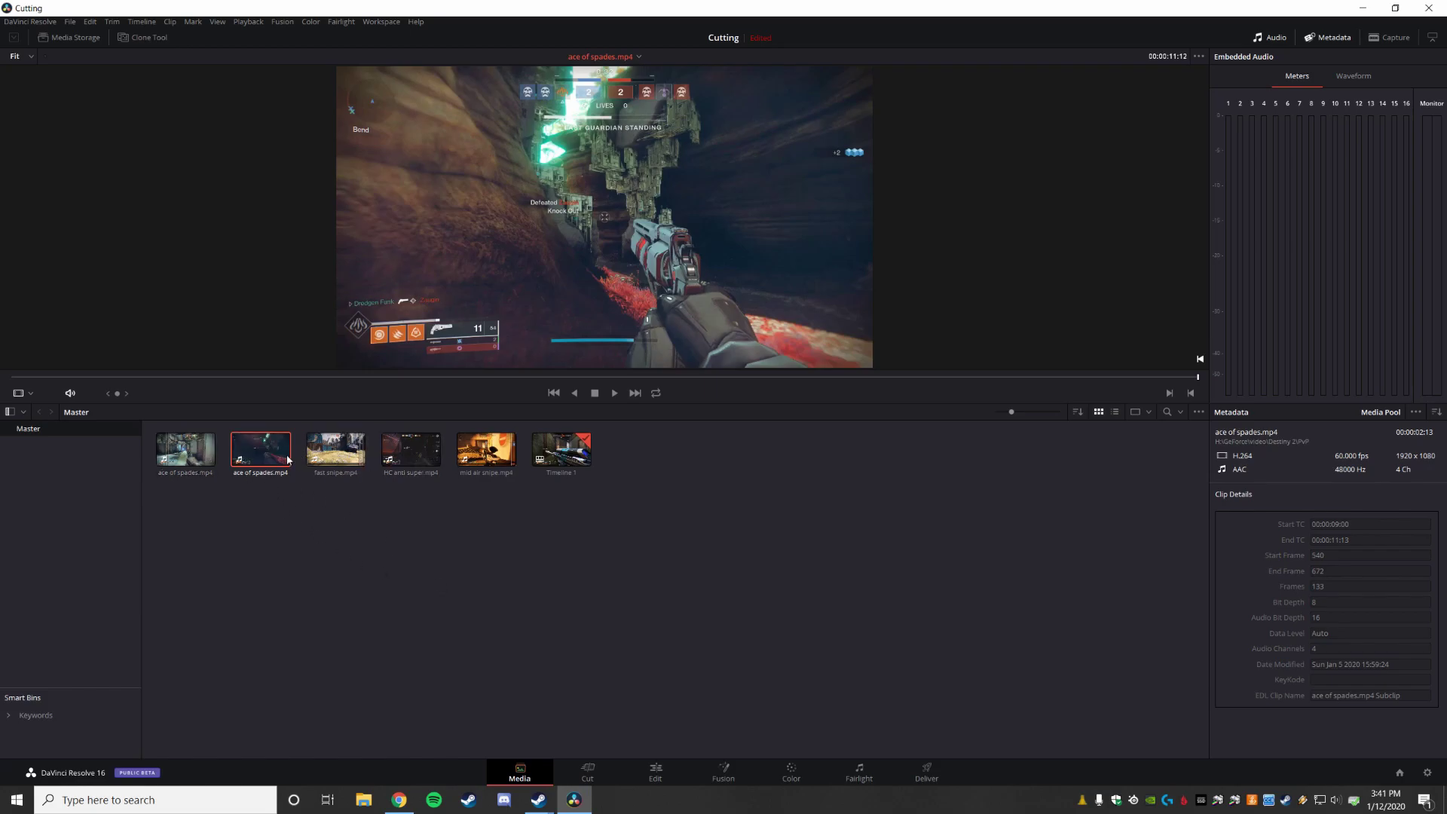
{"action": "left_click", "coordinate": [198, 451]}
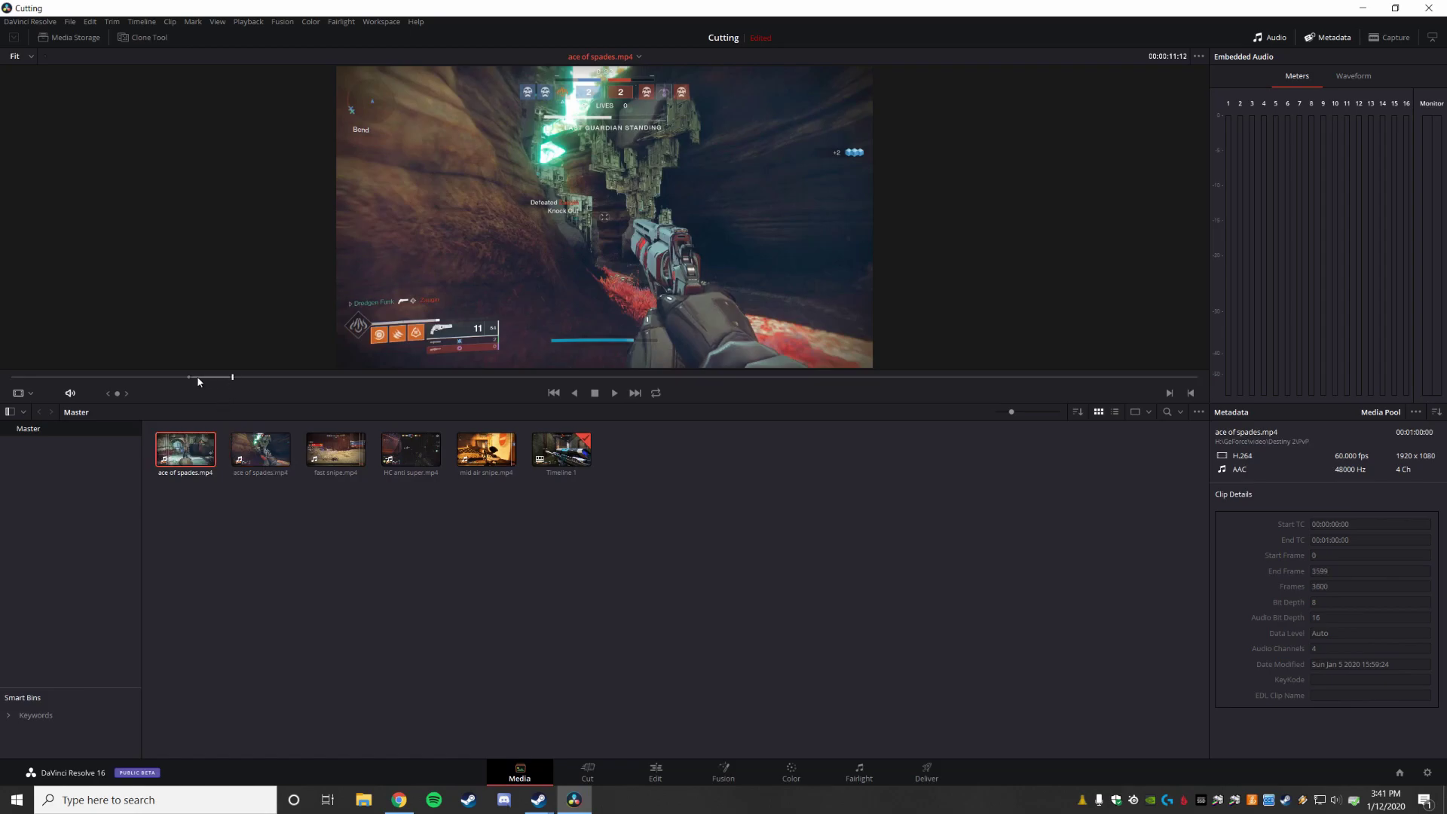
{"action": "left_click_drag", "start_coordinate": [232, 379], "coordinate": [989, 400]}
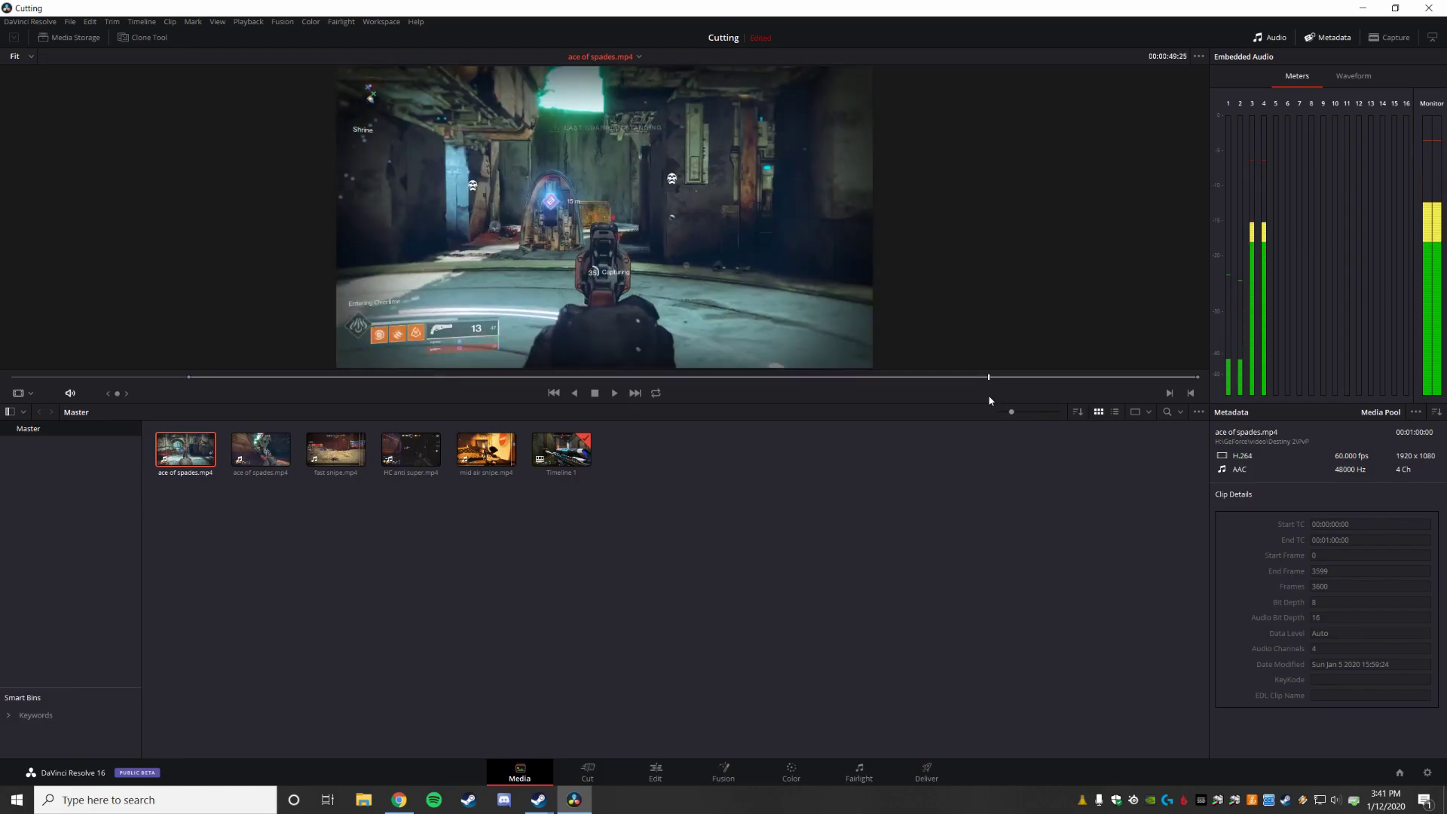
{"action": "left_click_drag", "start_coordinate": [992, 377], "coordinate": [1132, 406]}
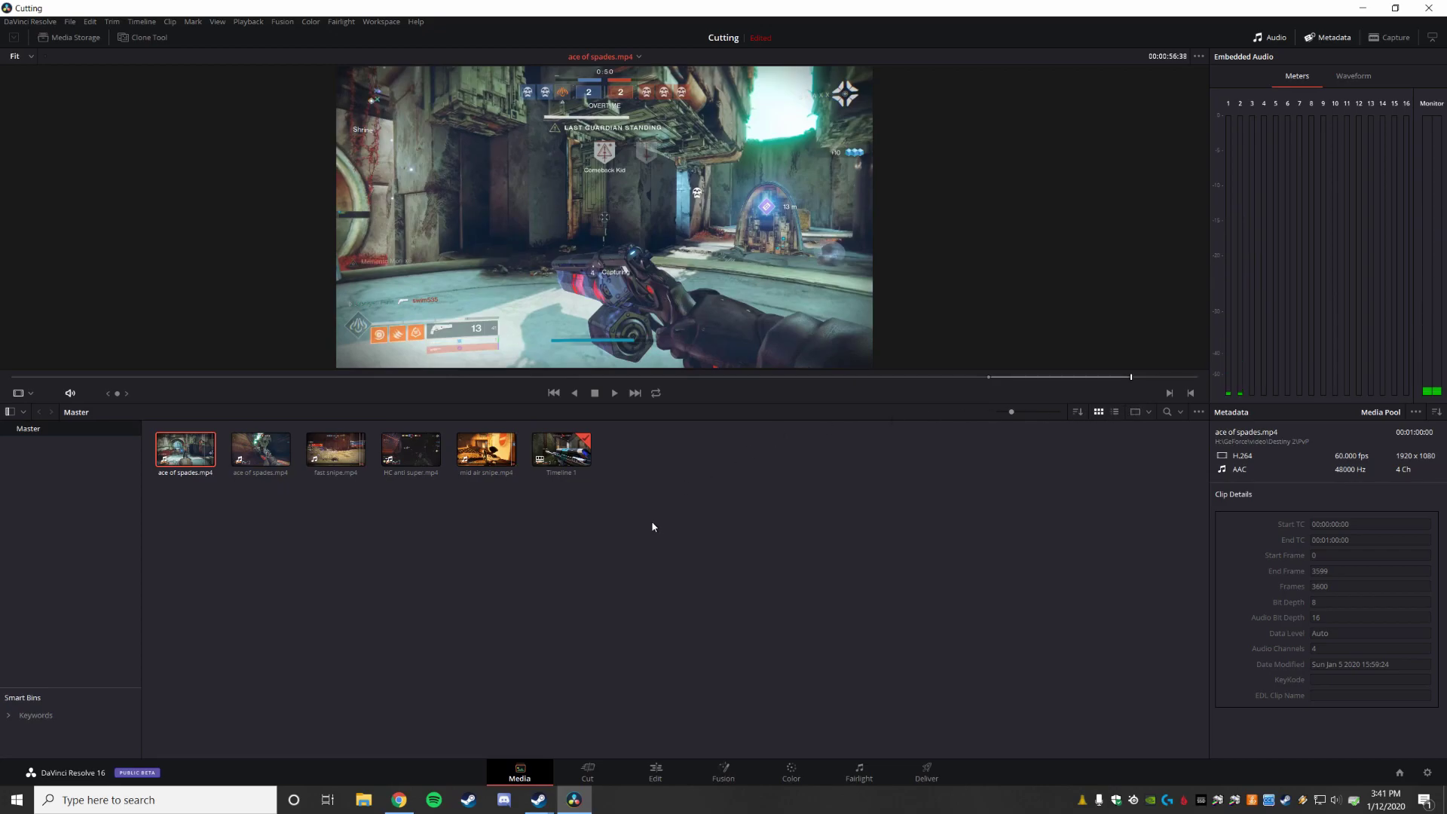
Add the ace of spades subclip and the newly marked ace of spades range to the timeline after the fast snipe clip
{"action": "left_click", "coordinate": [656, 773]}
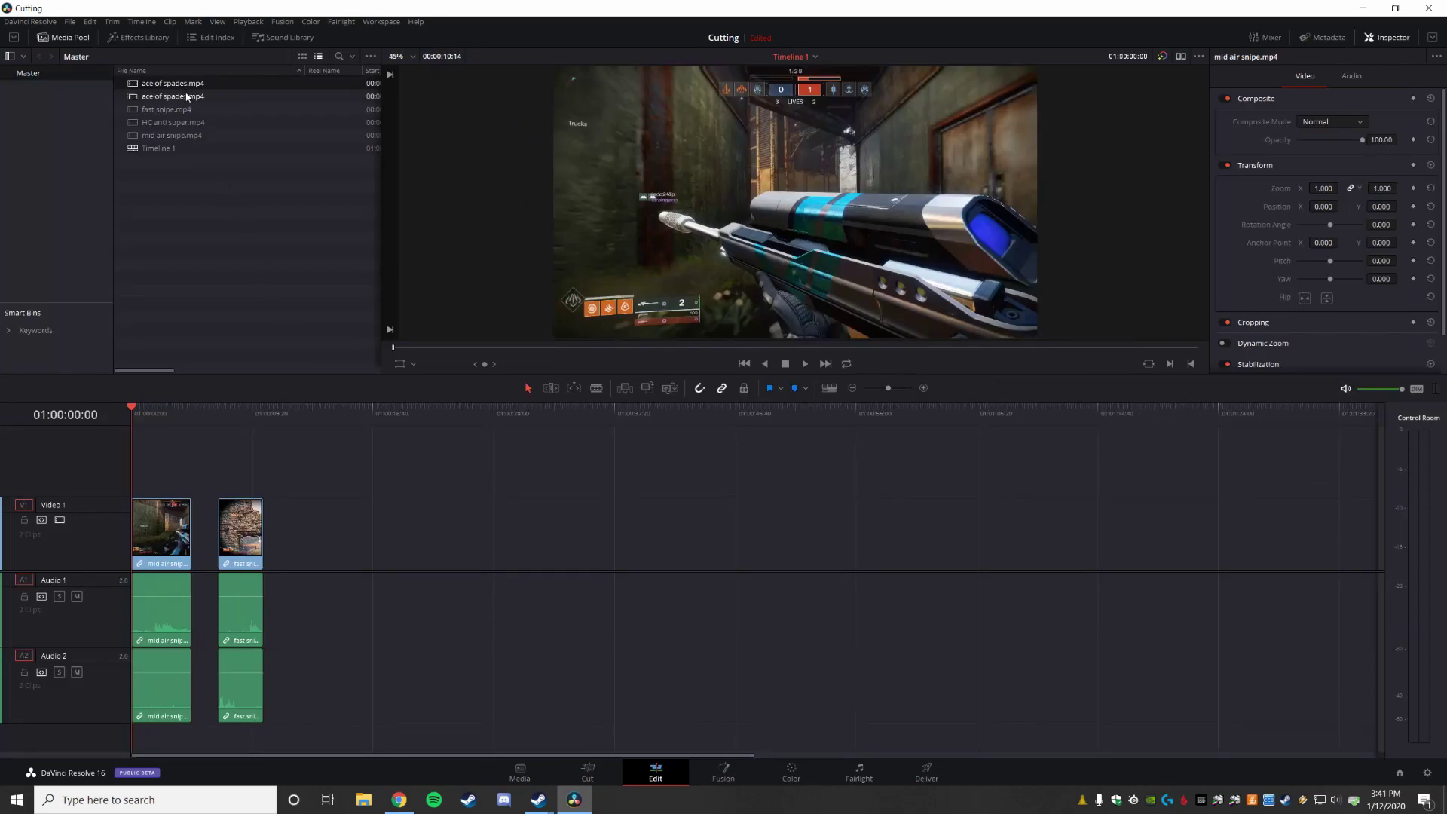
{"action": "left_click_drag", "start_coordinate": [305, 409], "coordinate": [453, 542]}
{"action": "left_click_drag", "start_coordinate": [171, 101], "coordinate": [309, 546]}
{"action": "left_click_drag", "start_coordinate": [498, 539], "coordinate": [402, 539]}
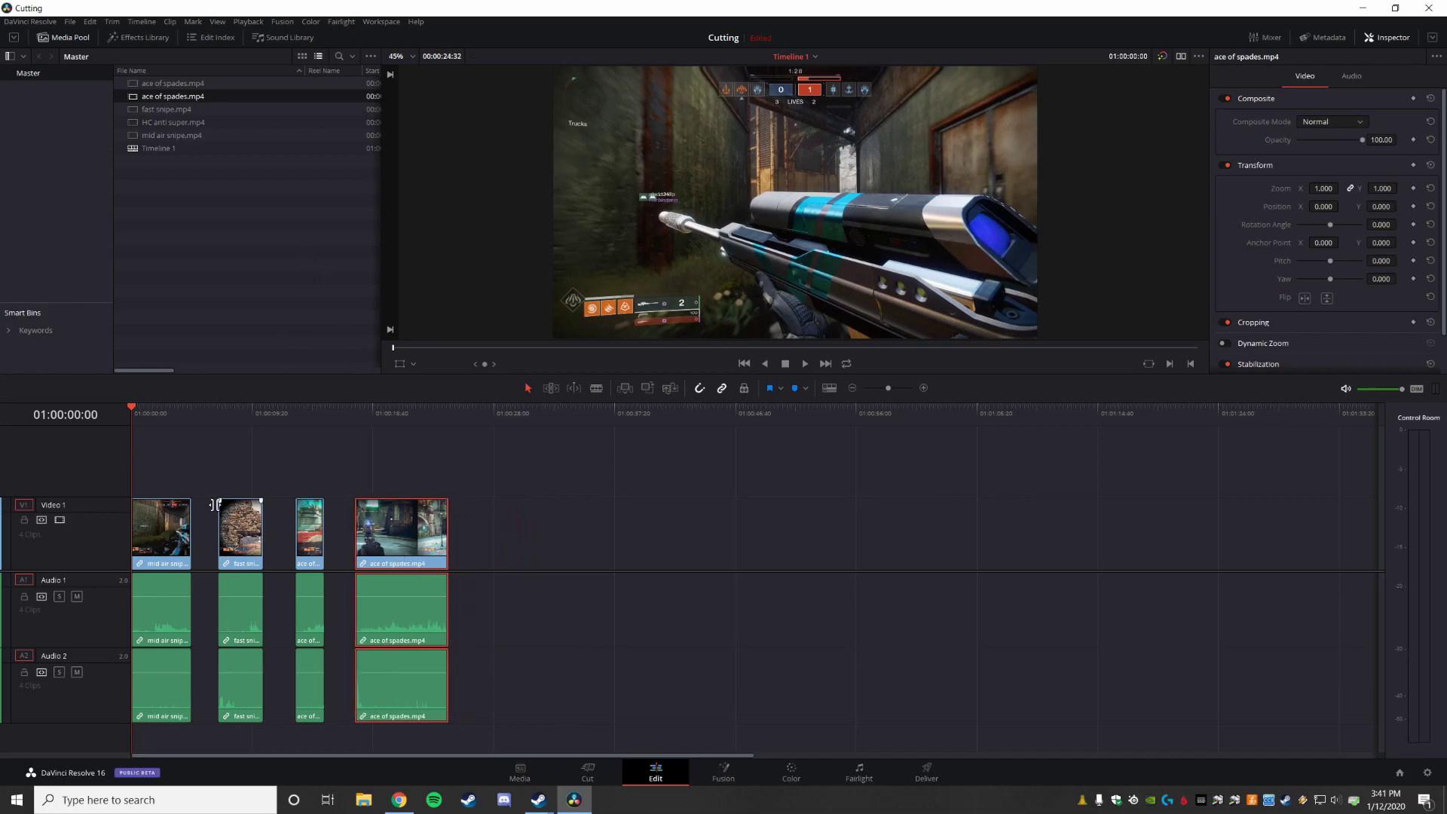
Close the gaps on the timeline so the fast snipe and both ace of spades clips follow the first clip back to back
{"action": "mouse_move", "coordinate": [243, 551]}
{"action": "left_mouse_down"}
{"action": "mouse_move", "coordinate": [299, 553]}
{"action": "mouse_move", "coordinate": [214, 548]}
{"action": "mouse_move", "coordinate": [256, 551]}
{"action": "left_mouse_up"}
{"action": "left_click", "coordinate": [228, 548]}
{"action": "left_click_drag", "start_coordinate": [394, 541], "coordinate": [306, 542]}
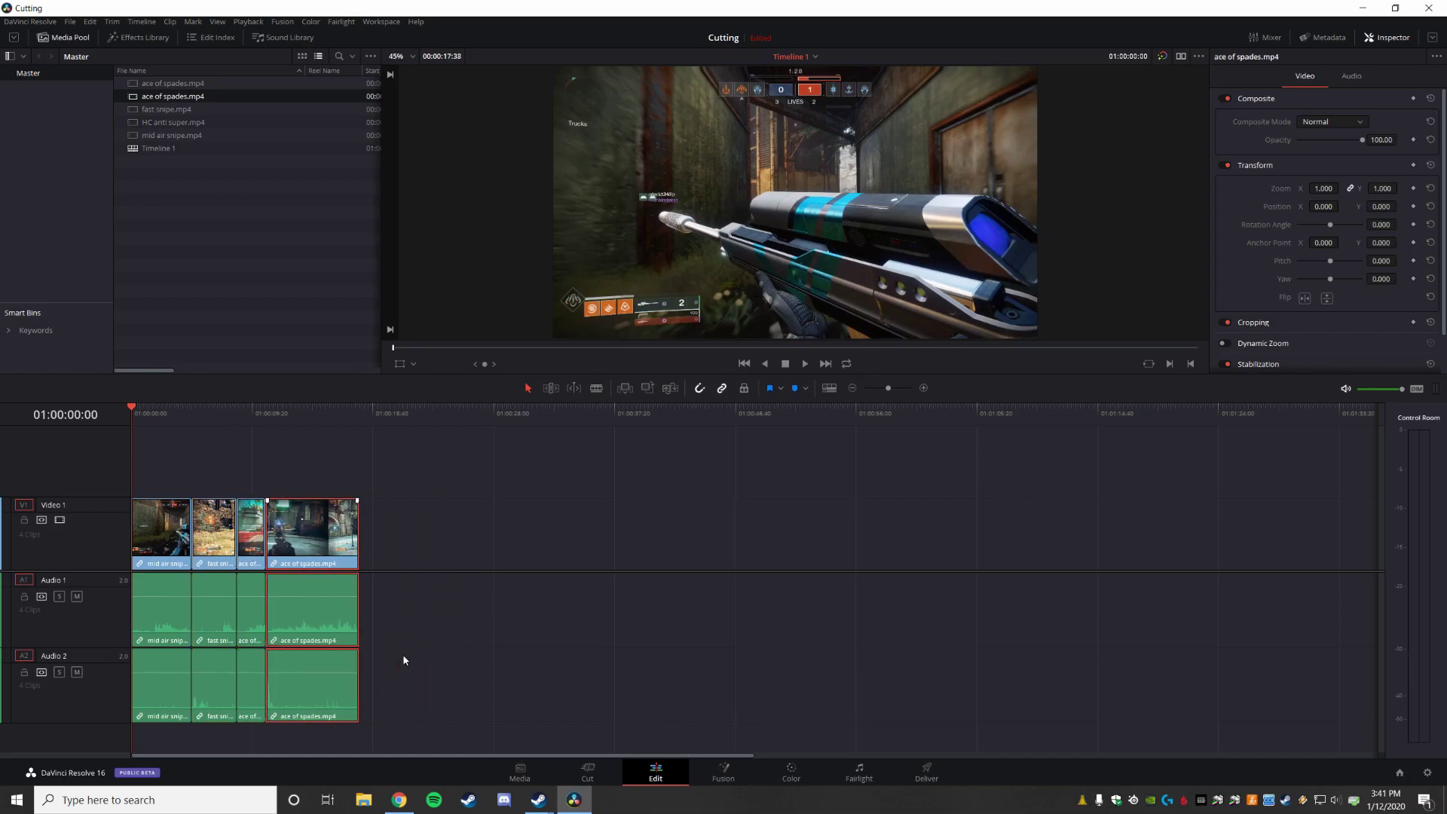
Add the full, unmarked HC anti super.mp4 to the timeline, leaving a gap after the last ace of spades clip
{"action": "left_click", "coordinate": [535, 777]}
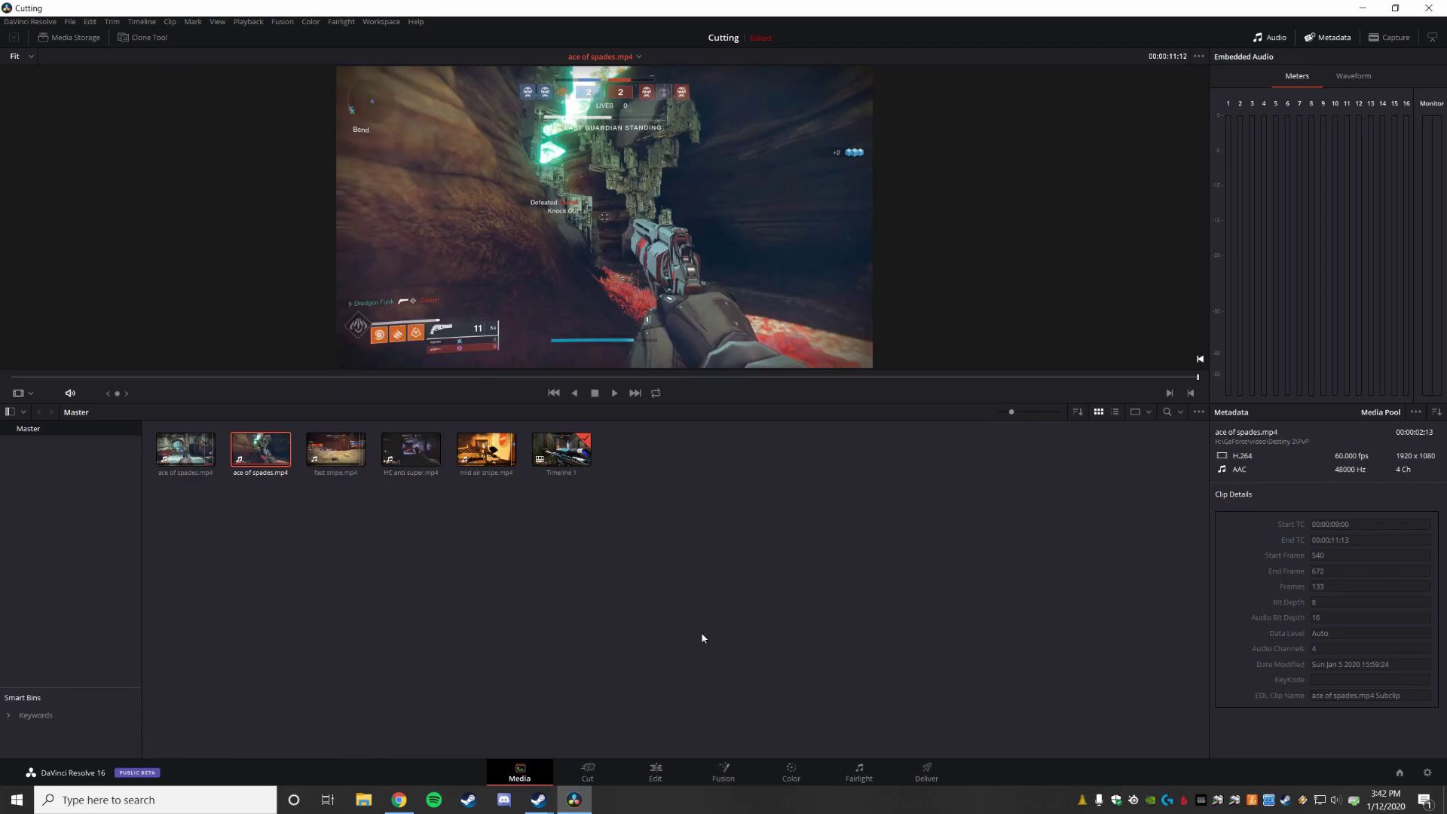
{"action": "left_click", "coordinate": [656, 774]}
{"action": "left_click_drag", "start_coordinate": [183, 125], "coordinate": [456, 550]}
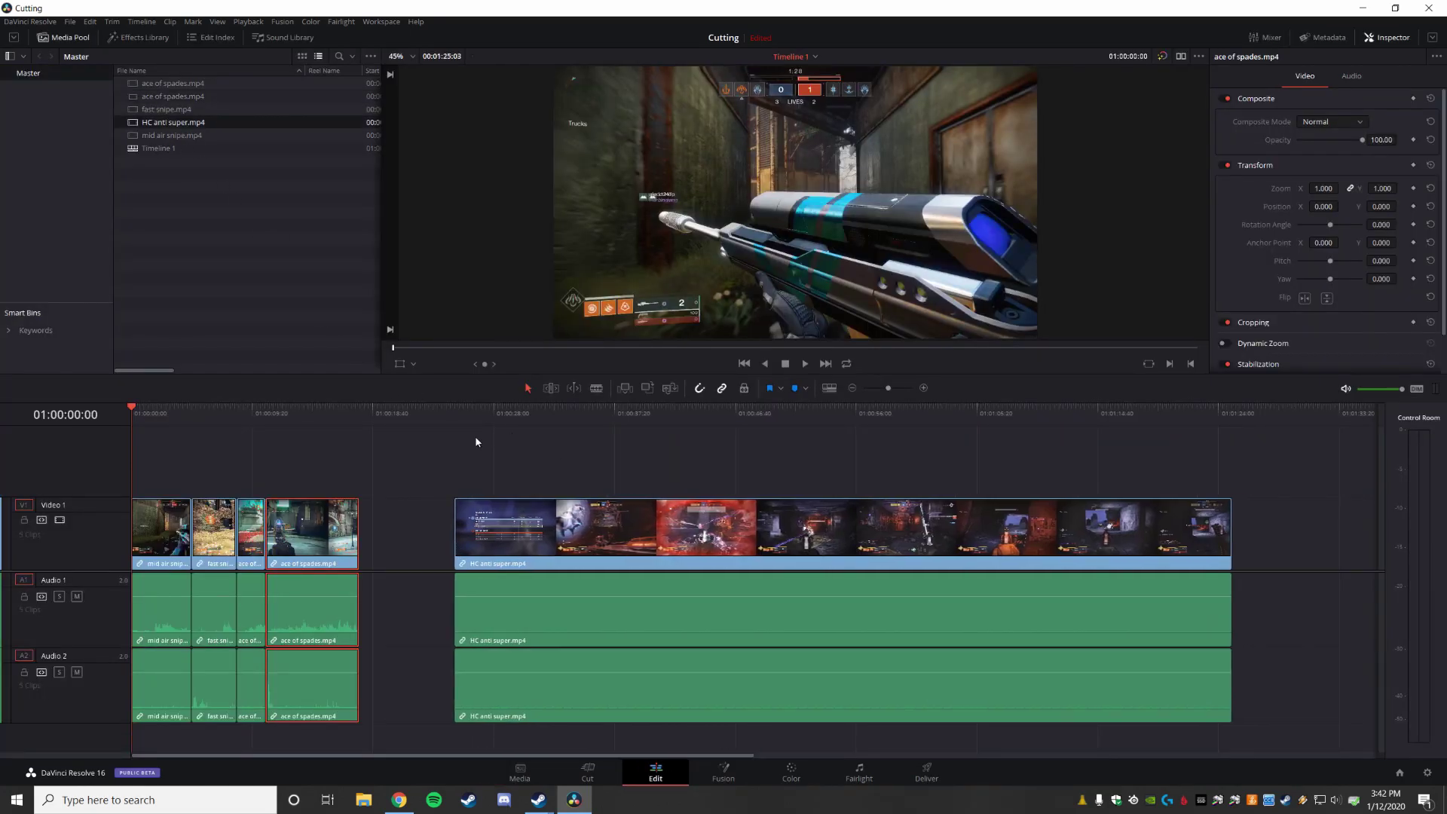
Split the HC anti super clip at 01:00:54:58 with the Blade tool
{"action": "left_click_drag", "start_coordinate": [131, 413], "coordinate": [843, 470]}
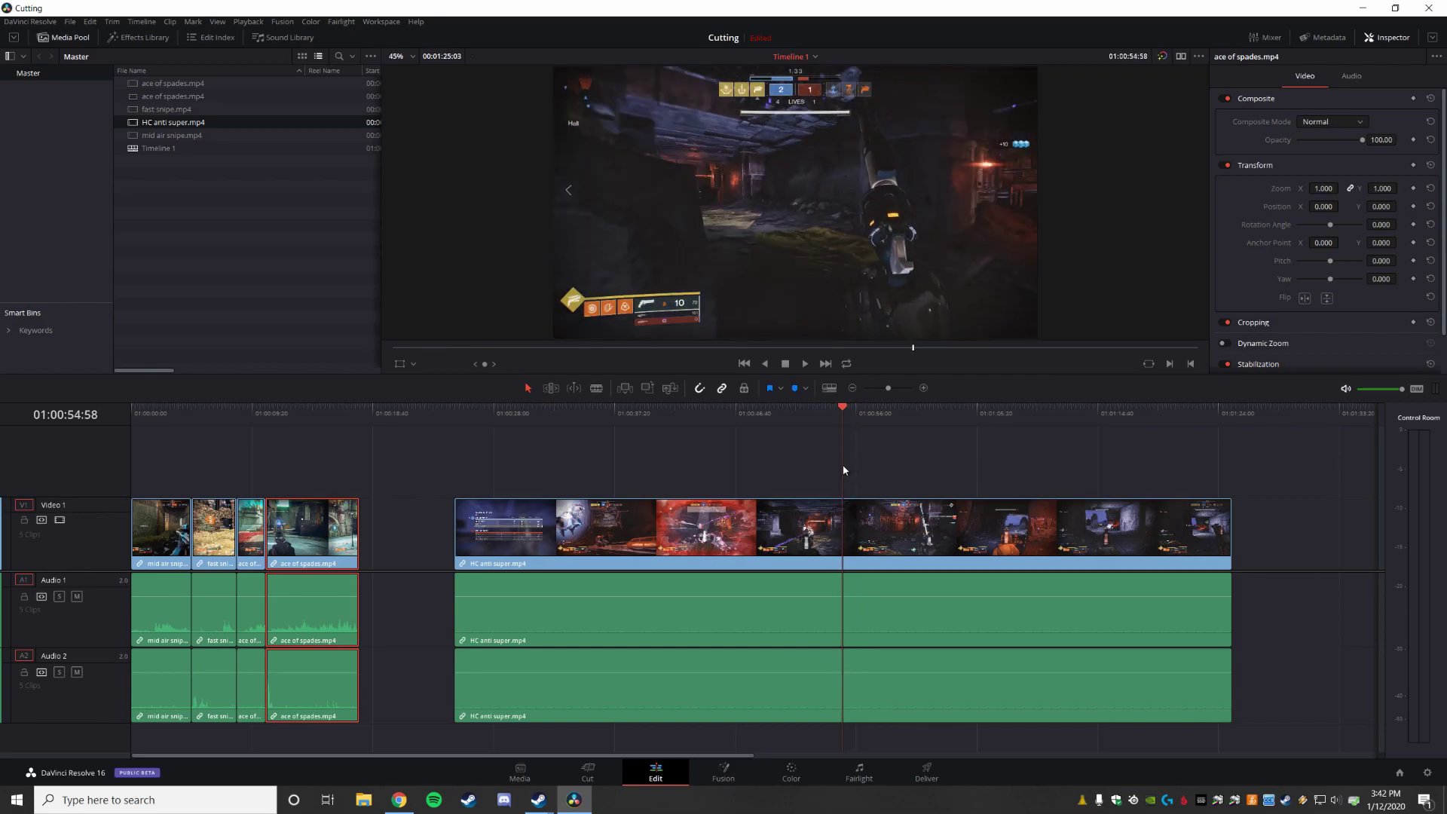
{"action": "left_click", "coordinate": [596, 389]}
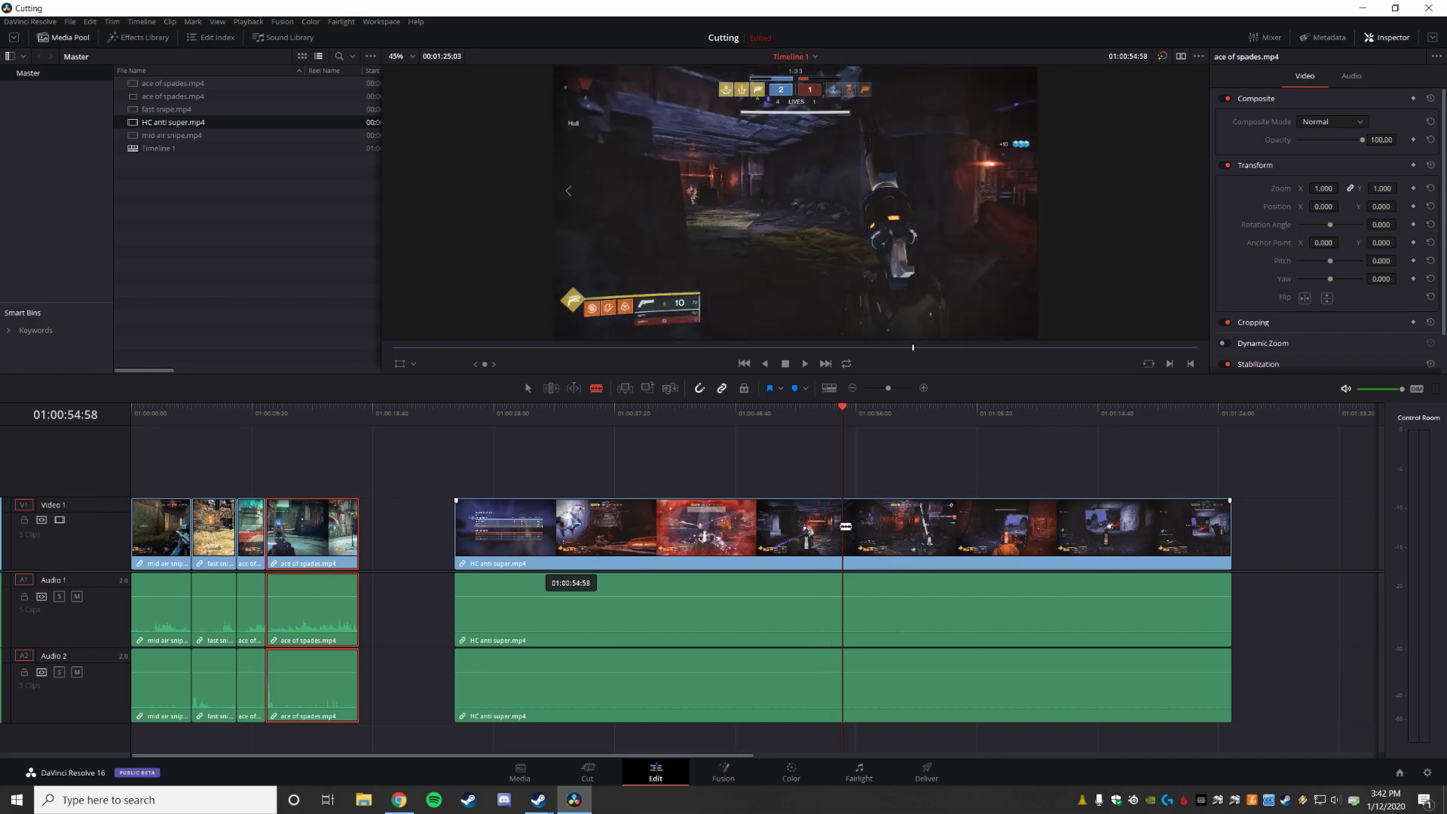
{"action": "left_click", "coordinate": [846, 526]}
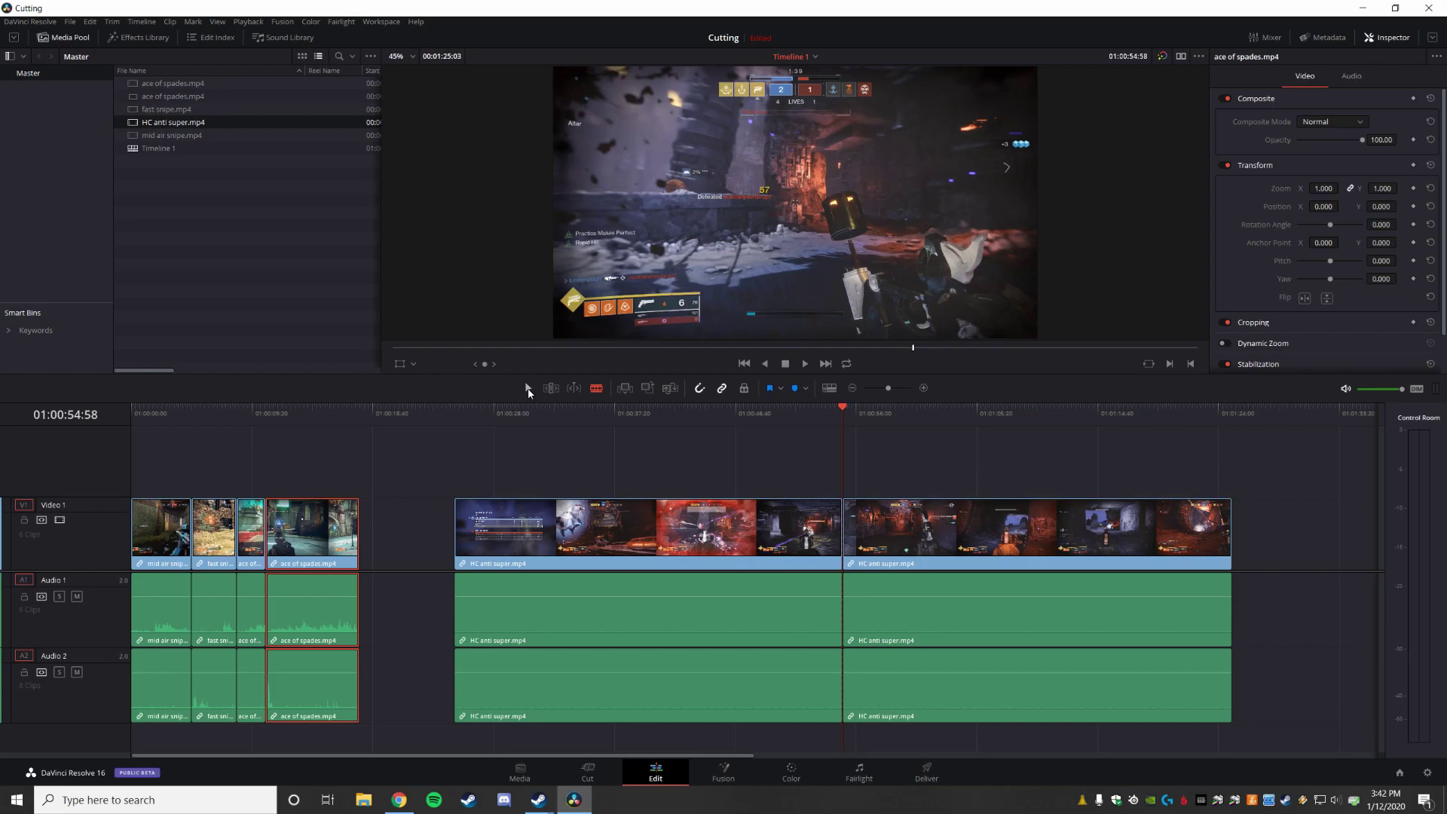
Delete the part of the HC anti super clip before the cut
{"action": "left_click", "coordinate": [528, 388]}
{"action": "left_click_drag", "start_coordinate": [750, 530], "coordinate": [708, 530]}
{"action": "mouse_move", "coordinate": [880, 535]}
{"action": "left_mouse_down"}
{"action": "mouse_move", "coordinate": [897, 535]}
{"action": "mouse_move", "coordinate": [881, 536]}
{"action": "left_mouse_up"}
{"action": "left_click", "coordinate": [634, 537]}
{"action": "key", "text": "BackSpace"}
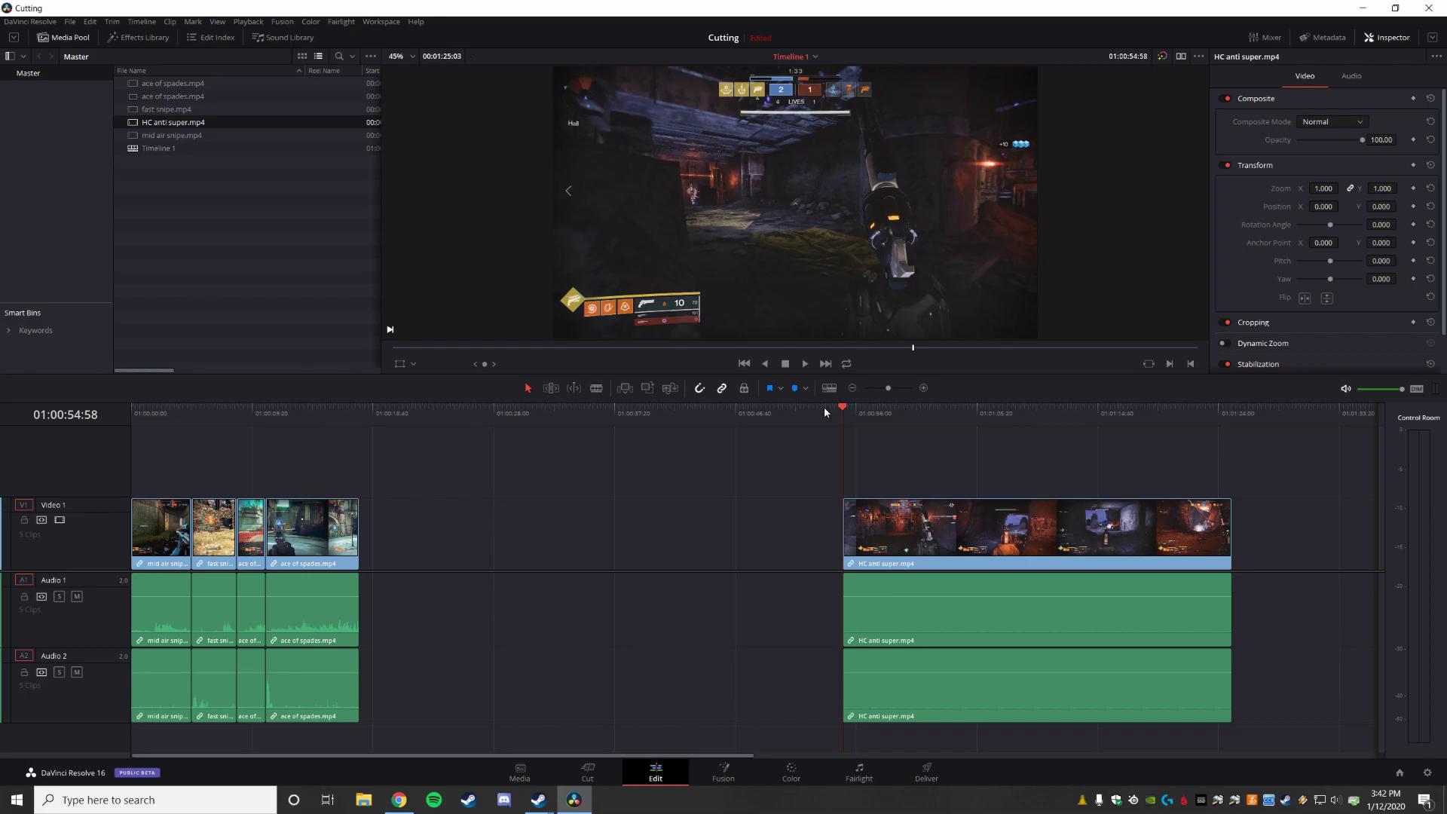
Split the remaining HC anti super clip at 01:01:00:42 and move its first segment against the end of the last ace of spades clip
{"action": "key", "text": "space"}
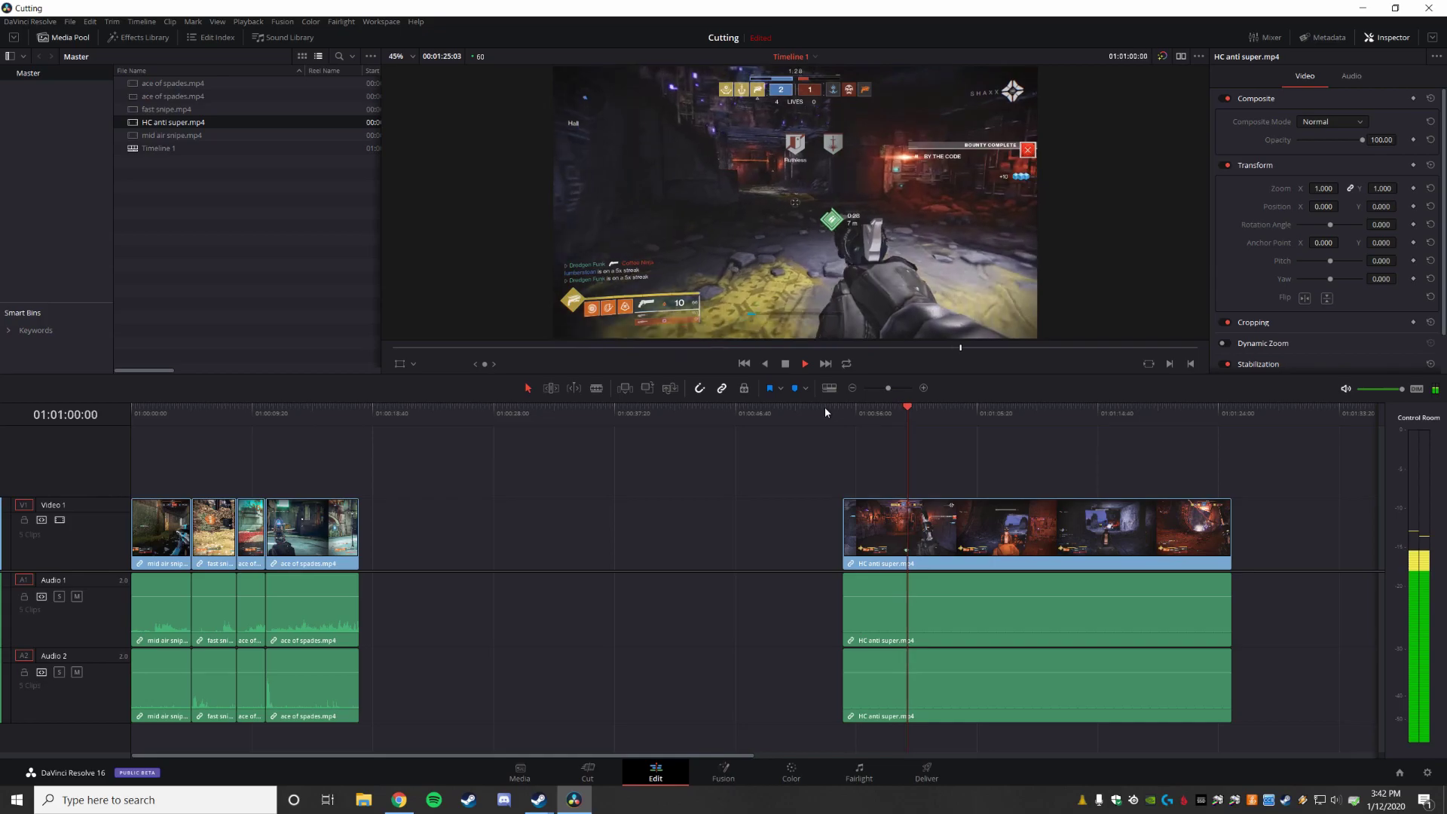
{"action": "key", "text": "space"}
{"action": "left_click", "coordinate": [596, 389]}
{"action": "key", "text": "ctrl+b"}
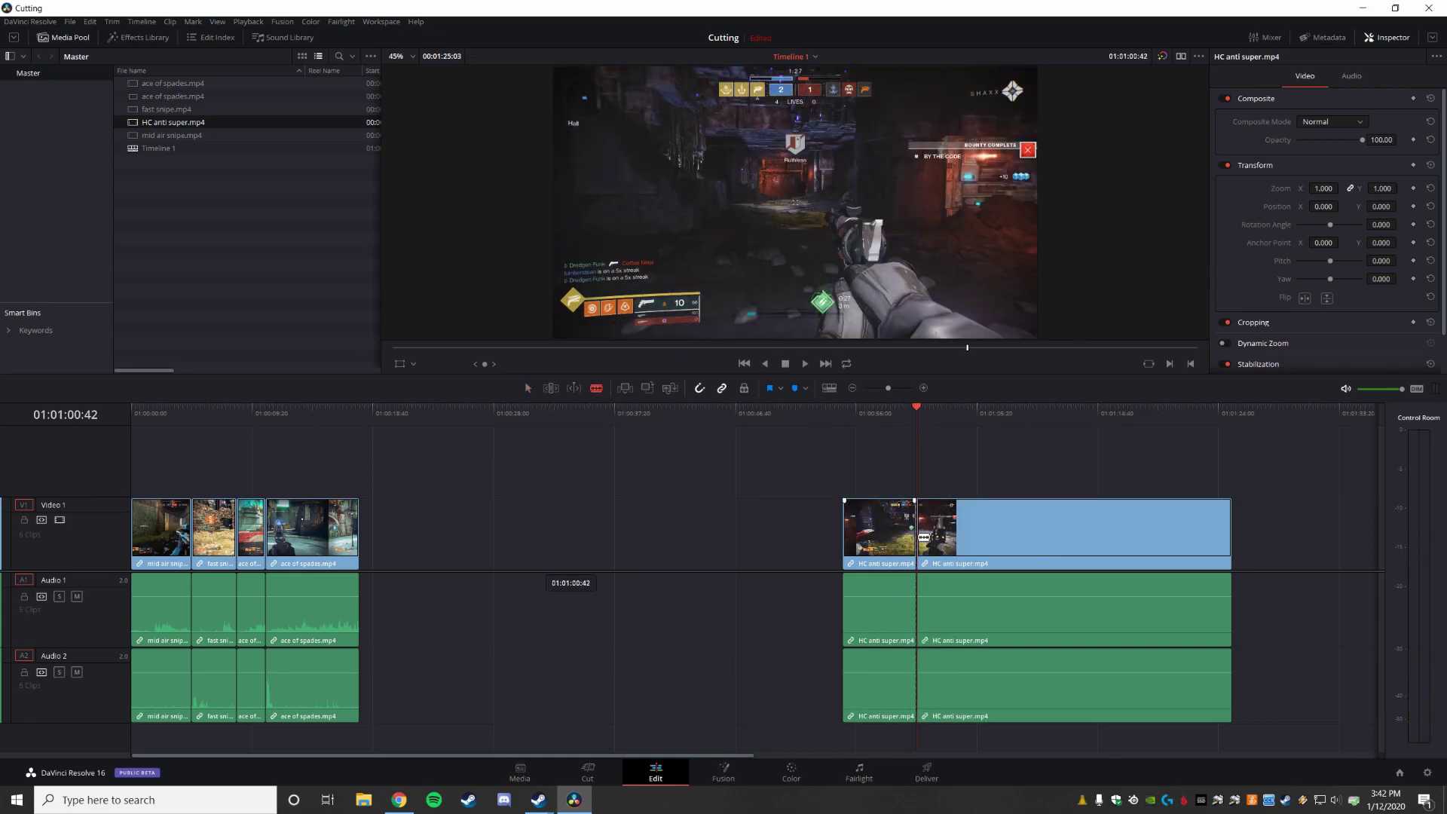
{"action": "left_click", "coordinate": [528, 389]}
{"action": "left_click_drag", "start_coordinate": [902, 552], "coordinate": [427, 582]}
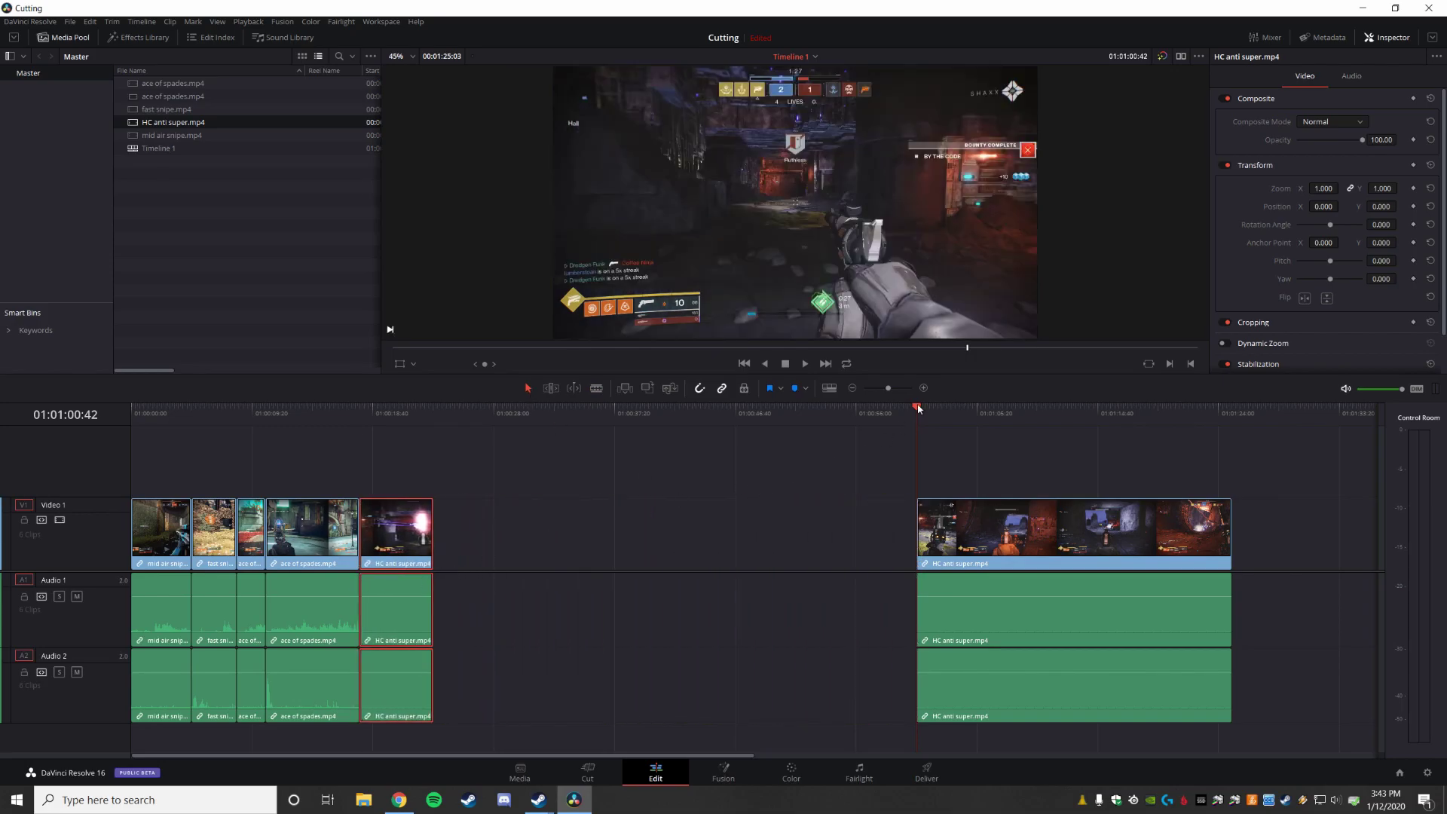
Split the remaining HC anti super clip at 01:01:17:36 and delete the segment before the cut
{"action": "left_click_drag", "start_coordinate": [919, 409], "coordinate": [1134, 442]}
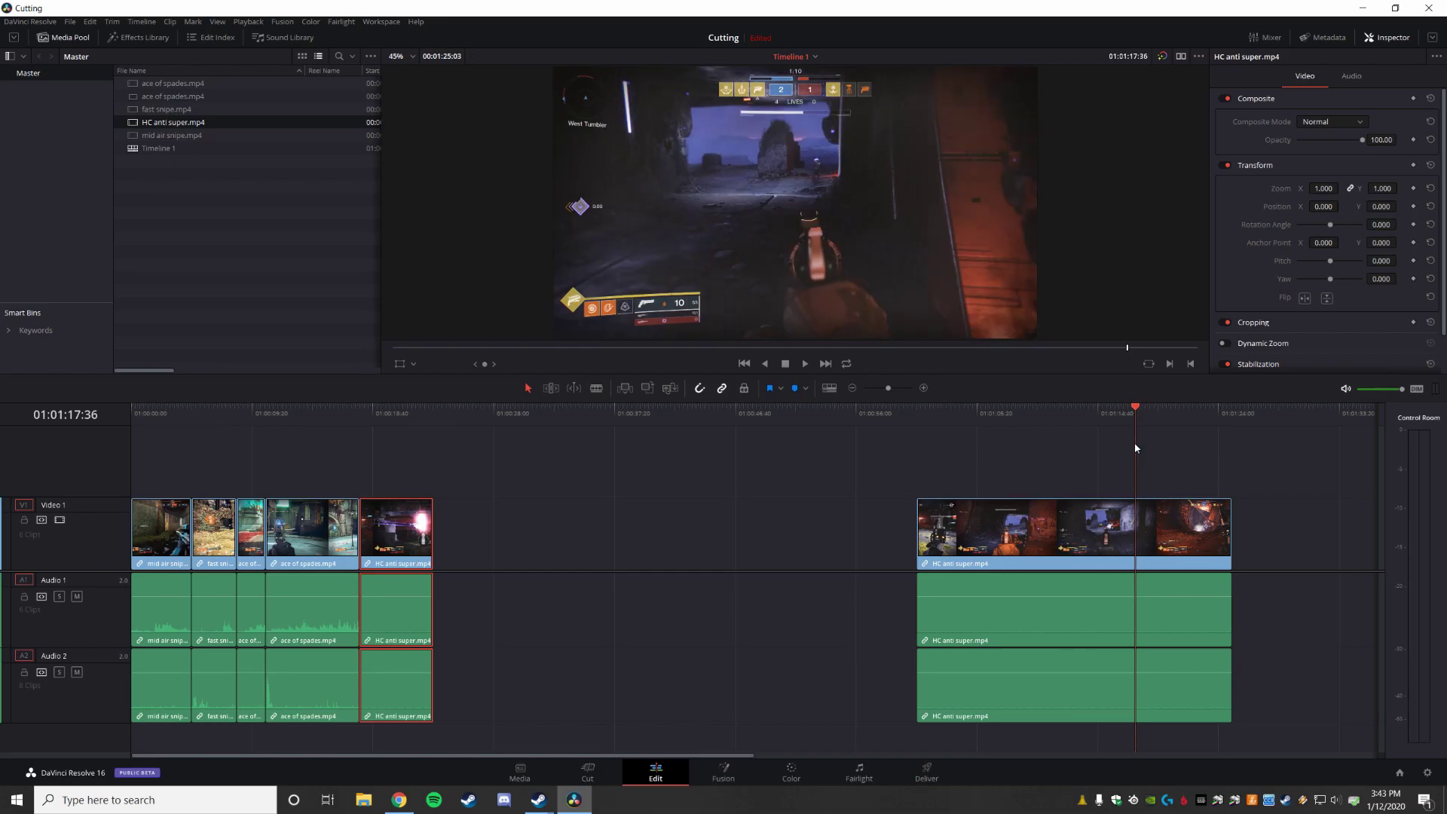
{"action": "left_click", "coordinate": [598, 392]}
{"action": "key", "text": "ctrl+b"}
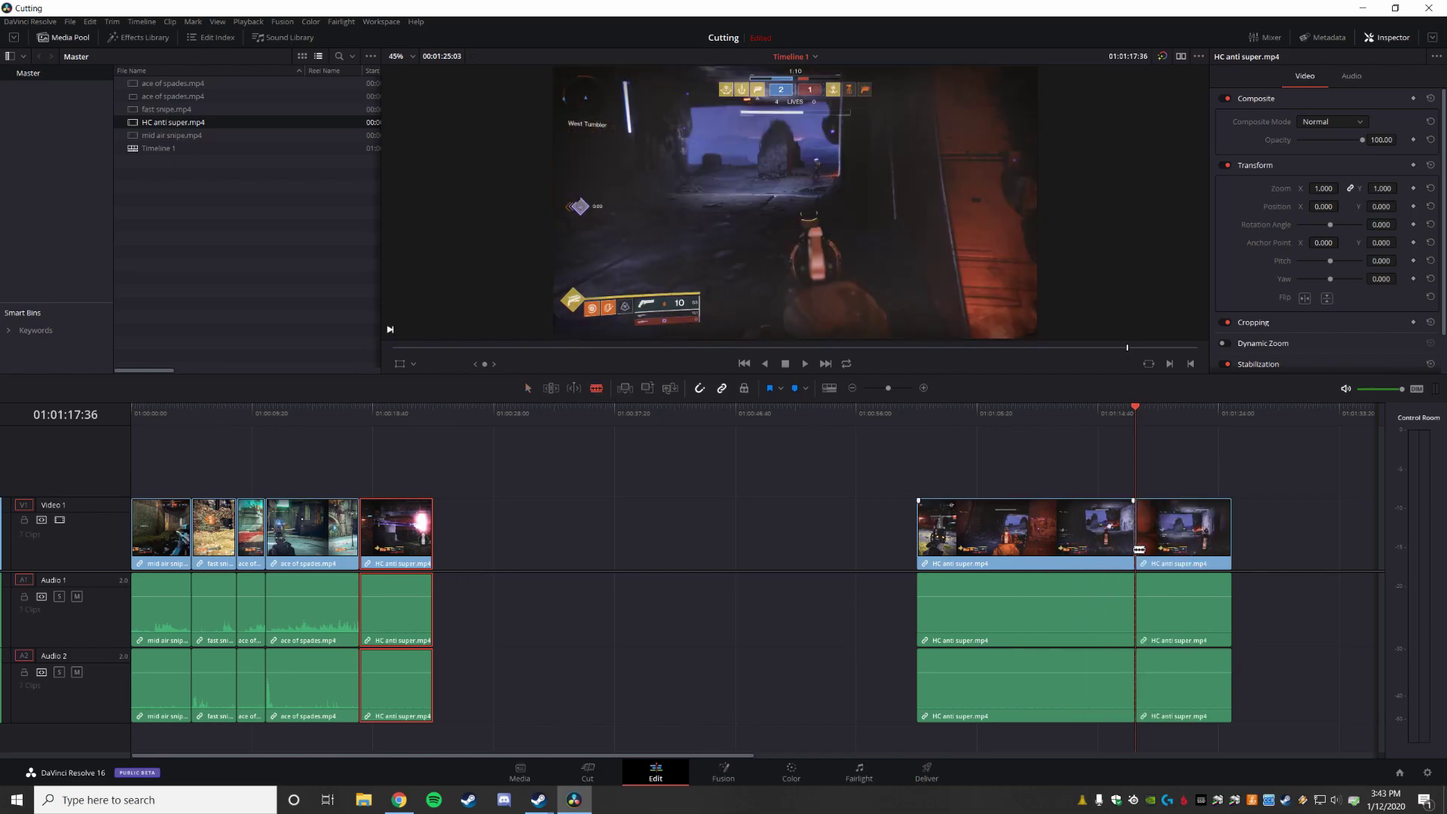
{"action": "key", "text": "a"}
{"action": "left_click", "coordinate": [1009, 566]}
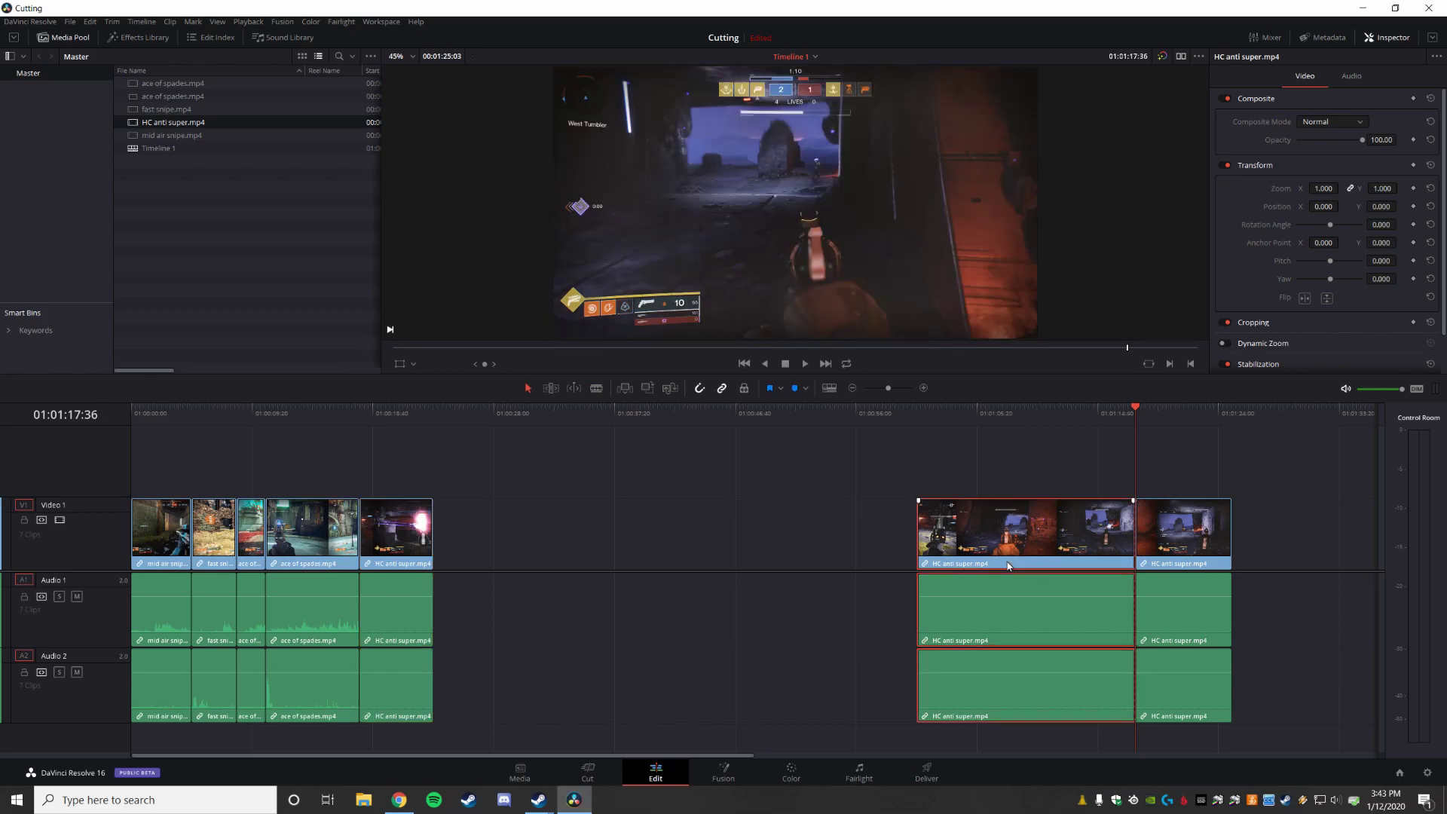
{"action": "key", "text": "Delete"}
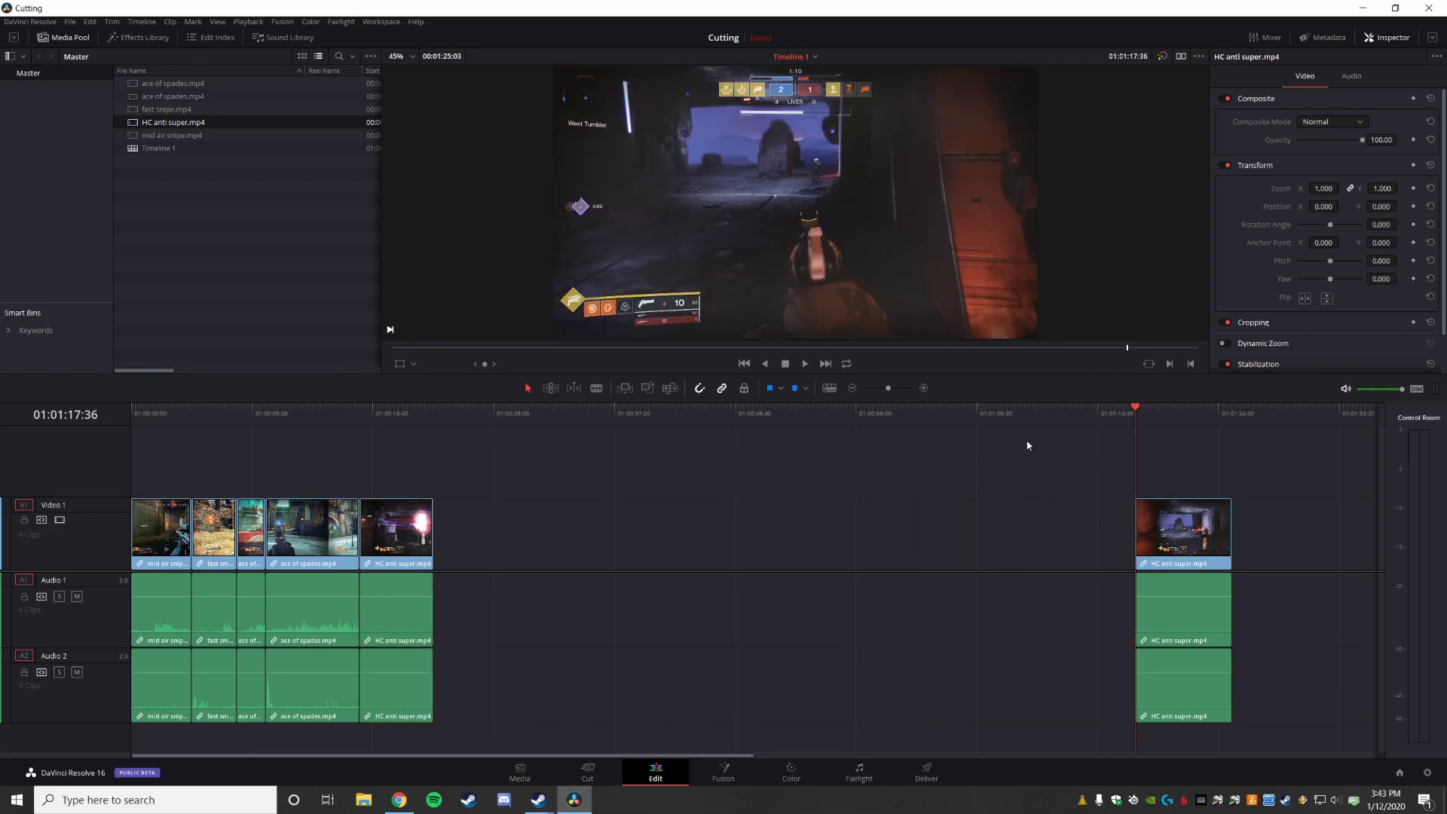
Cut off the end of the last HC anti super segment at 01:01:24:32 and move the kept part against the preceding clip
{"action": "key", "text": "space"}
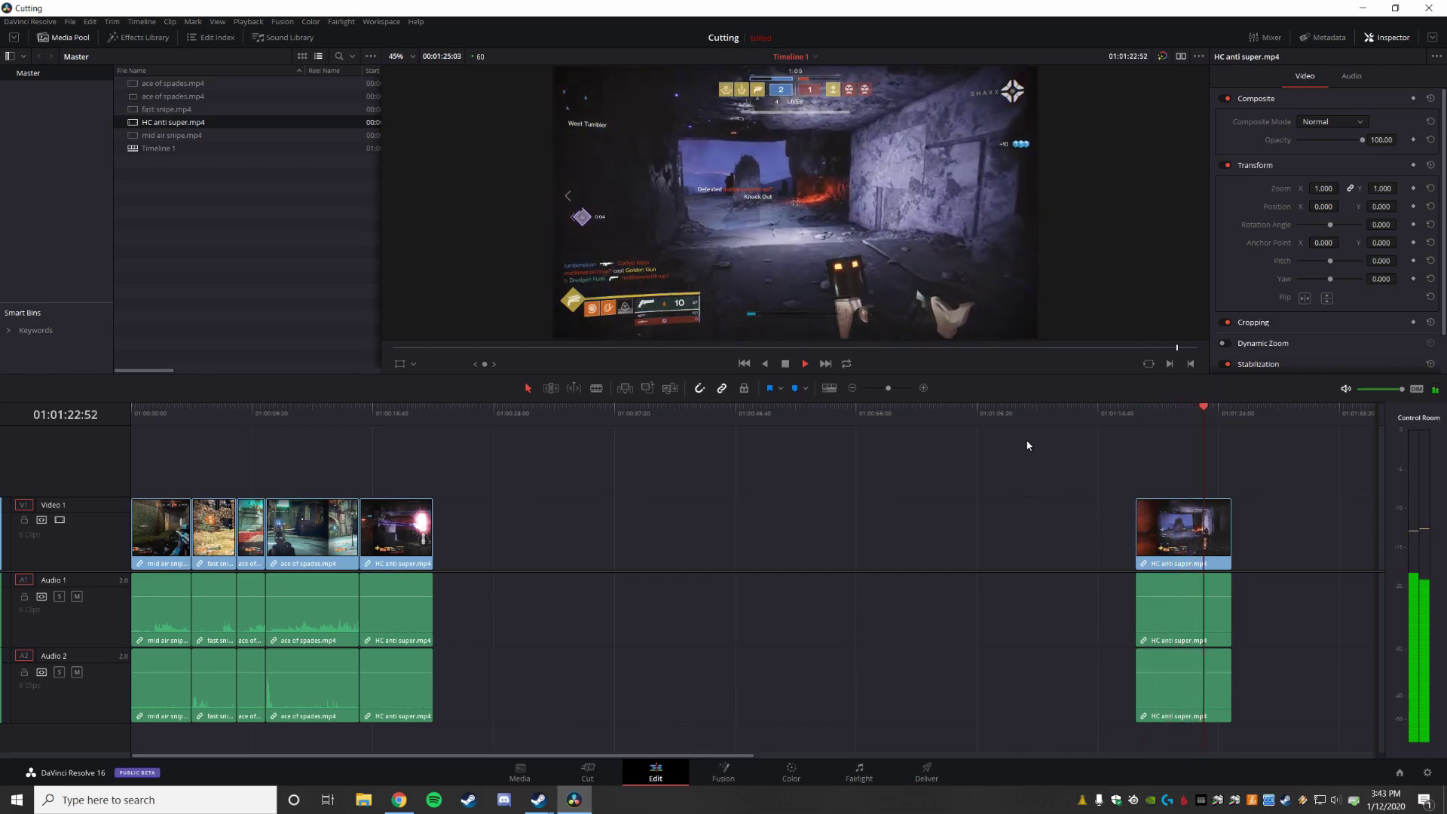
{"action": "key", "text": "space"}
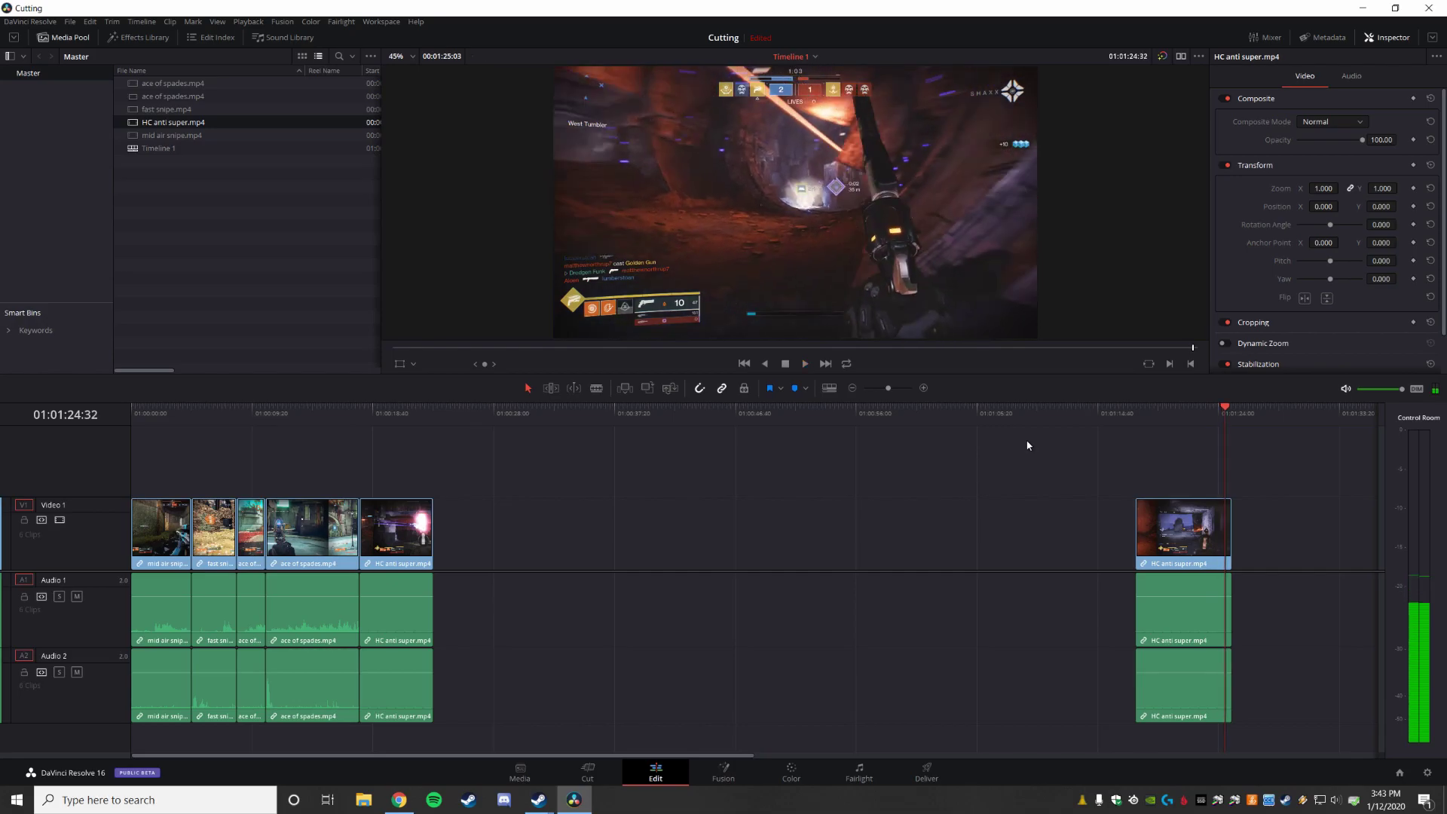
{"action": "key", "text": "b"}
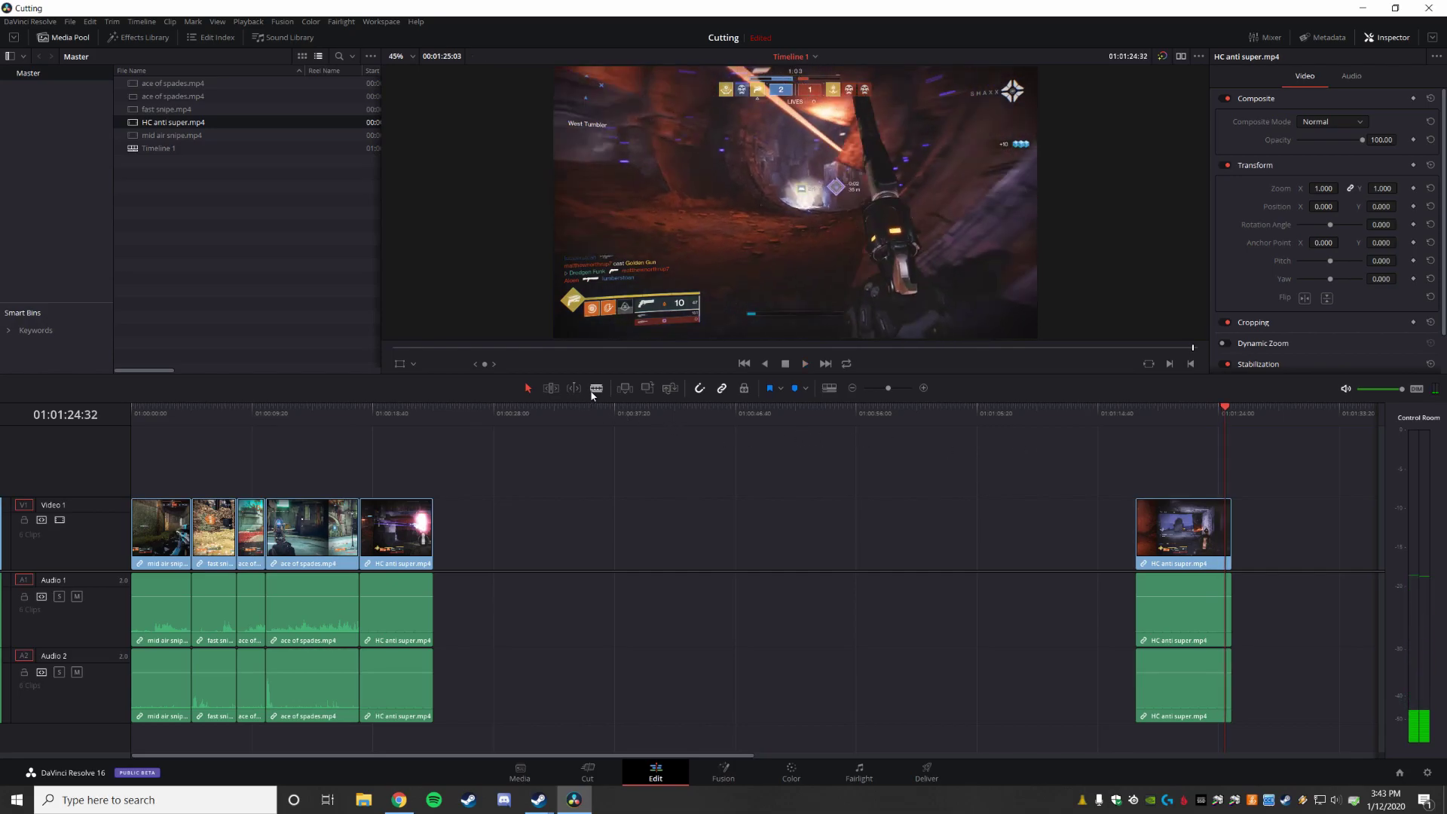
{"action": "left_click", "coordinate": [1226, 524]}
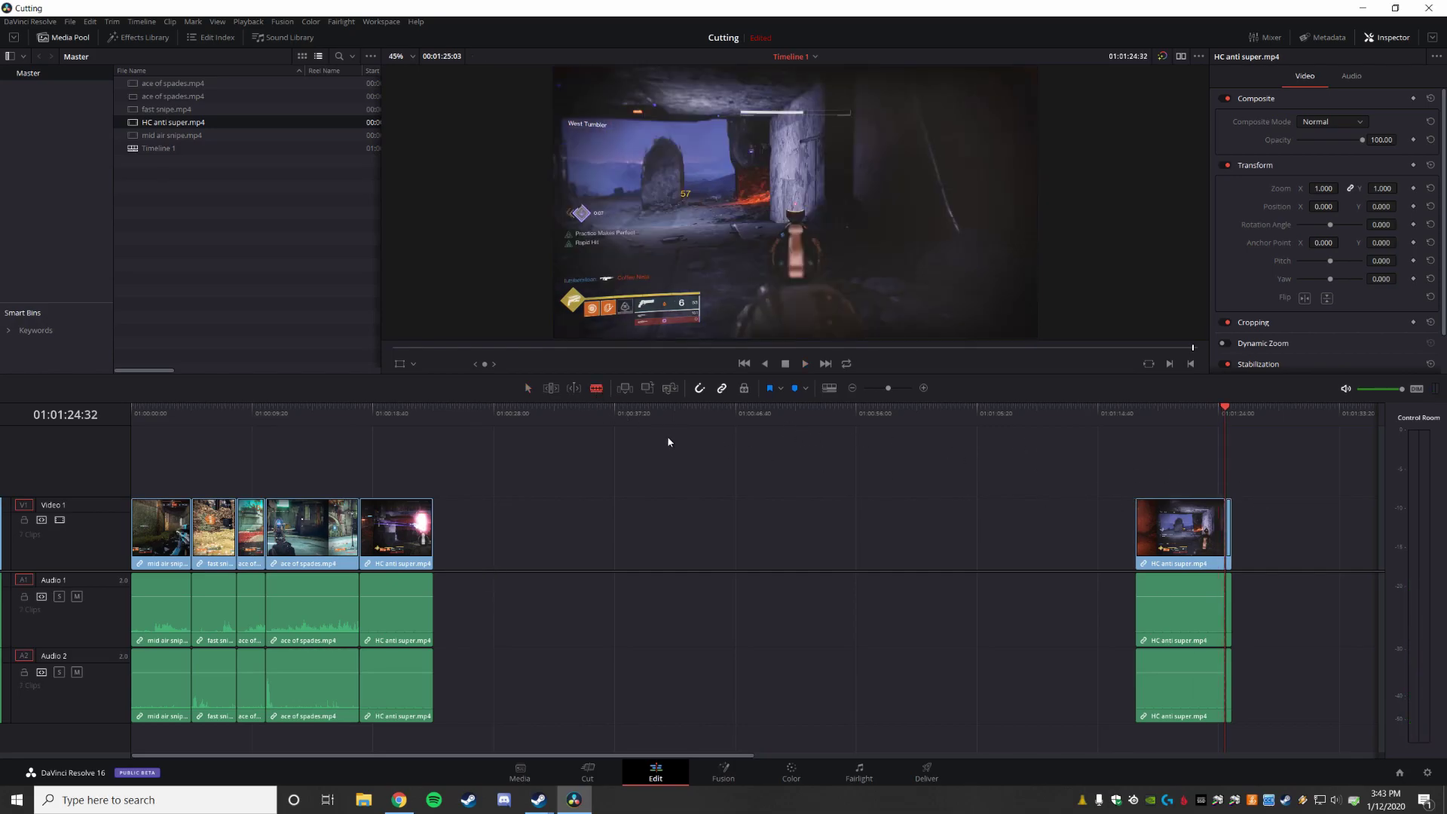
{"action": "key", "text": "Delete"}
{"action": "left_click_drag", "start_coordinate": [1185, 533], "coordinate": [477, 553]}
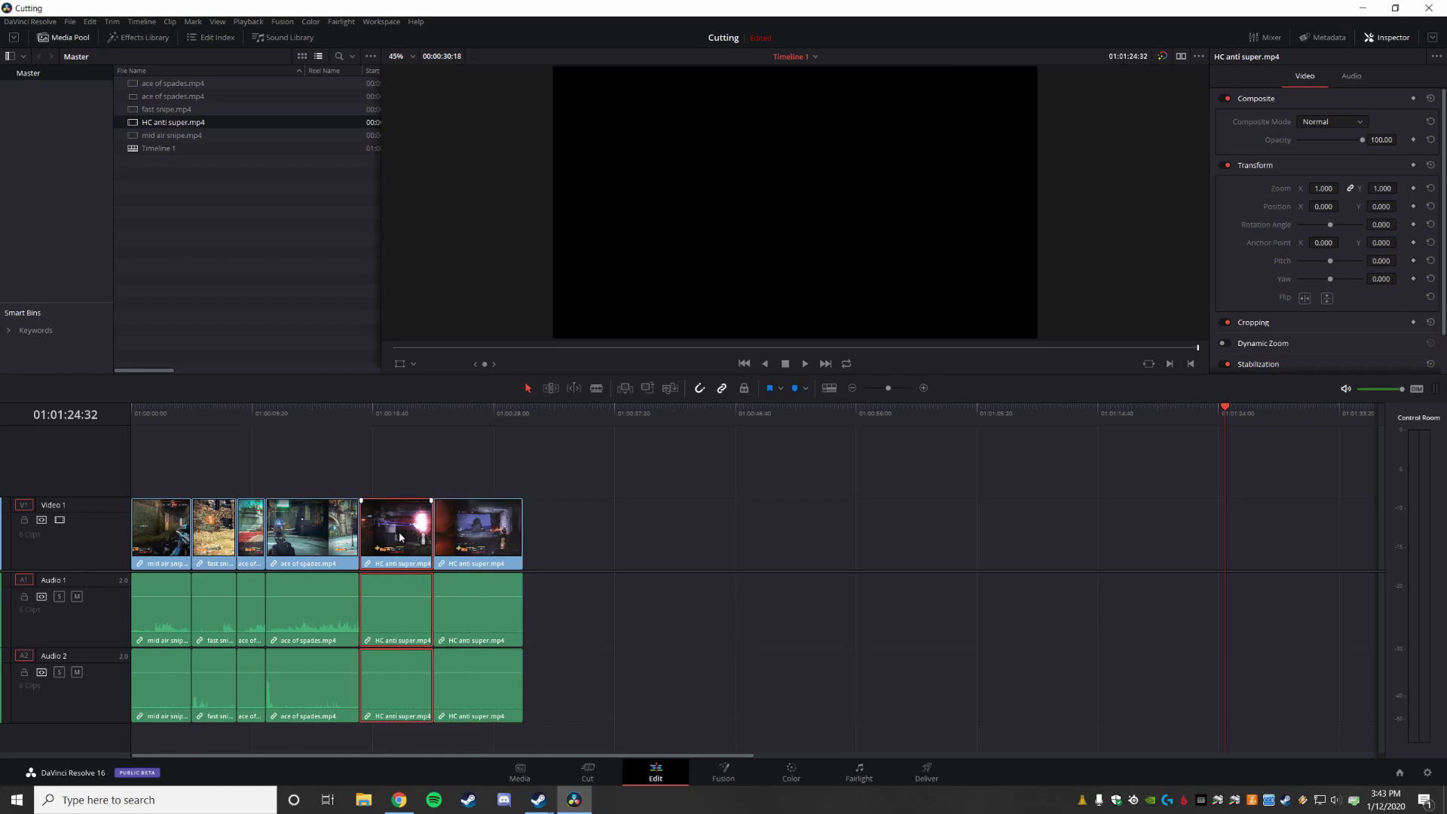
Lower the second ace of spades clip's volume fully on Audio 2, and switch that track's mute on and back off
{"action": "left_click", "coordinate": [330, 605]}
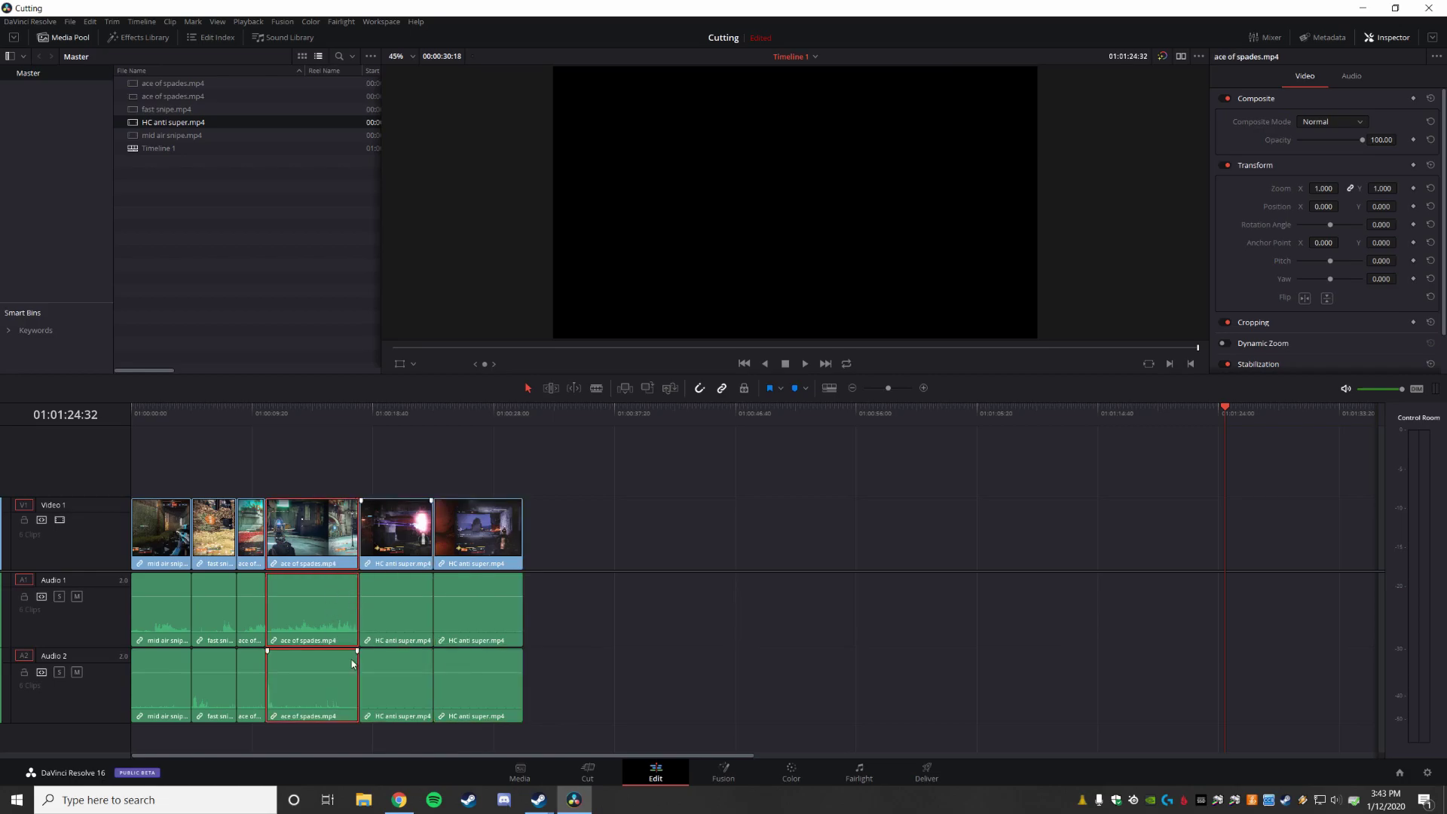
{"action": "left_click_drag", "start_coordinate": [326, 679], "coordinate": [324, 716]}
{"action": "left_click", "coordinate": [78, 673]}
{"action": "left_click", "coordinate": [76, 673]}
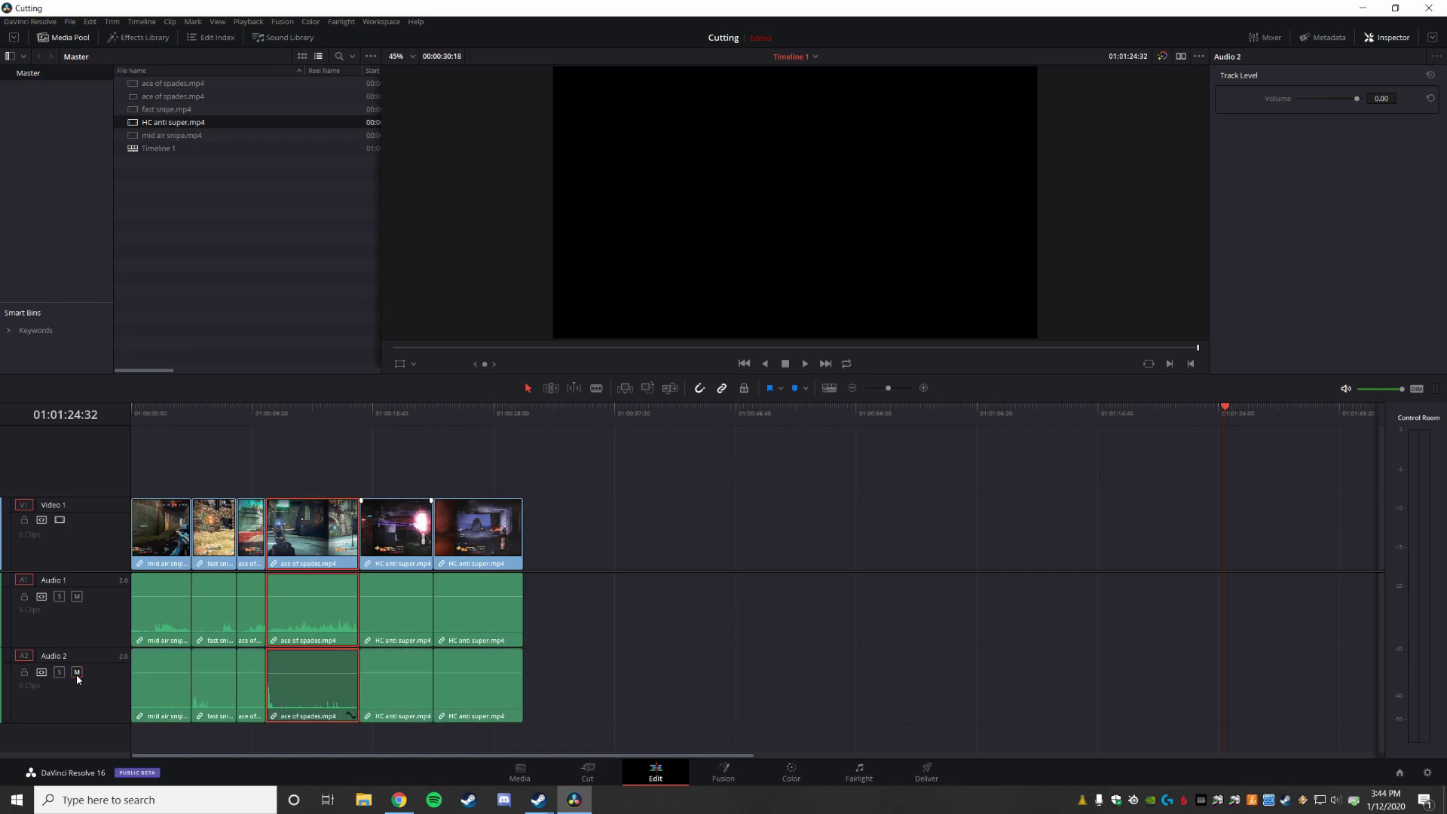
Unlink the second ace of spades clip's video and audio and select its parts separately
{"action": "right_click", "coordinate": [317, 532]}
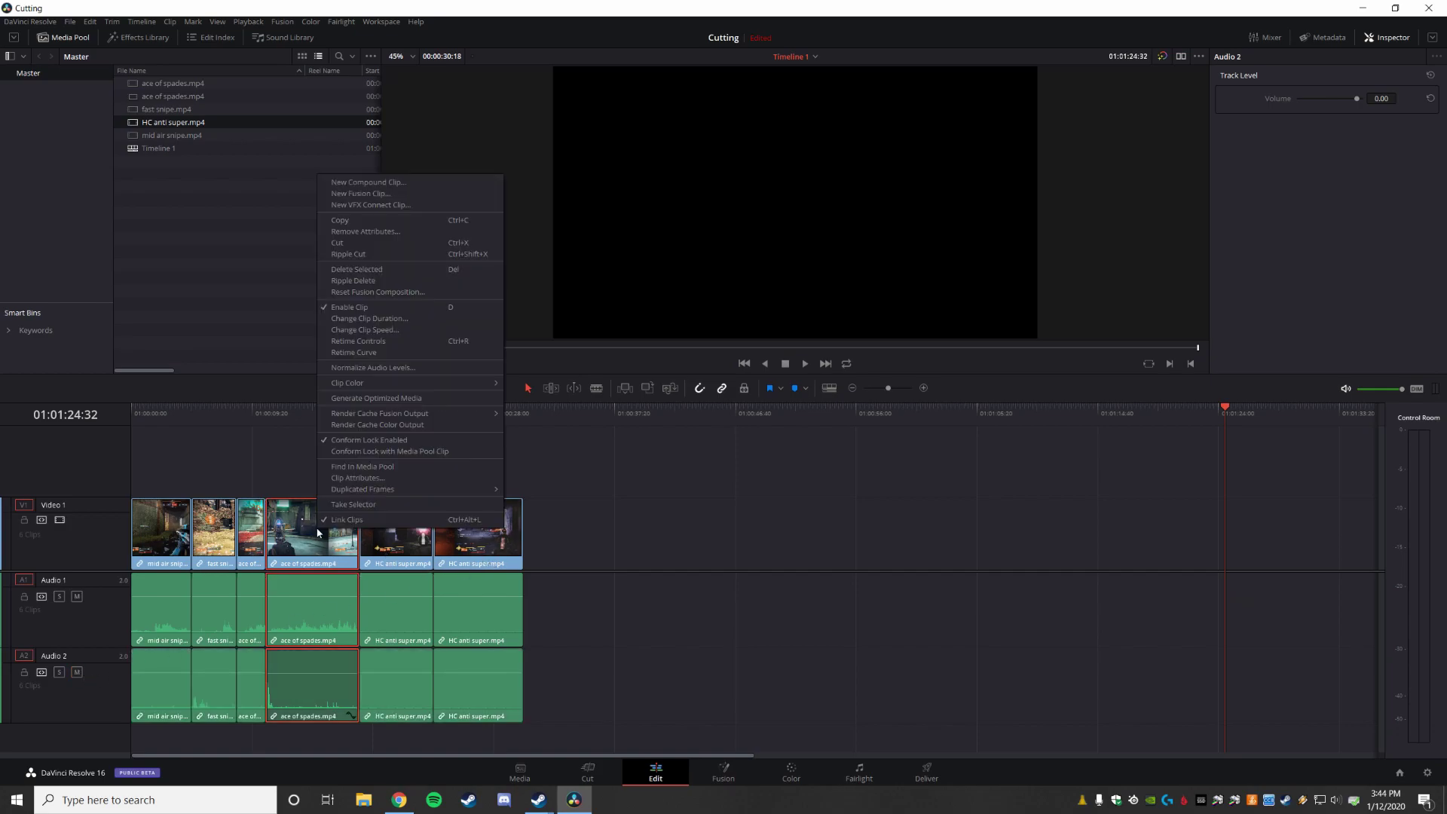
{"action": "left_click", "coordinate": [360, 522]}
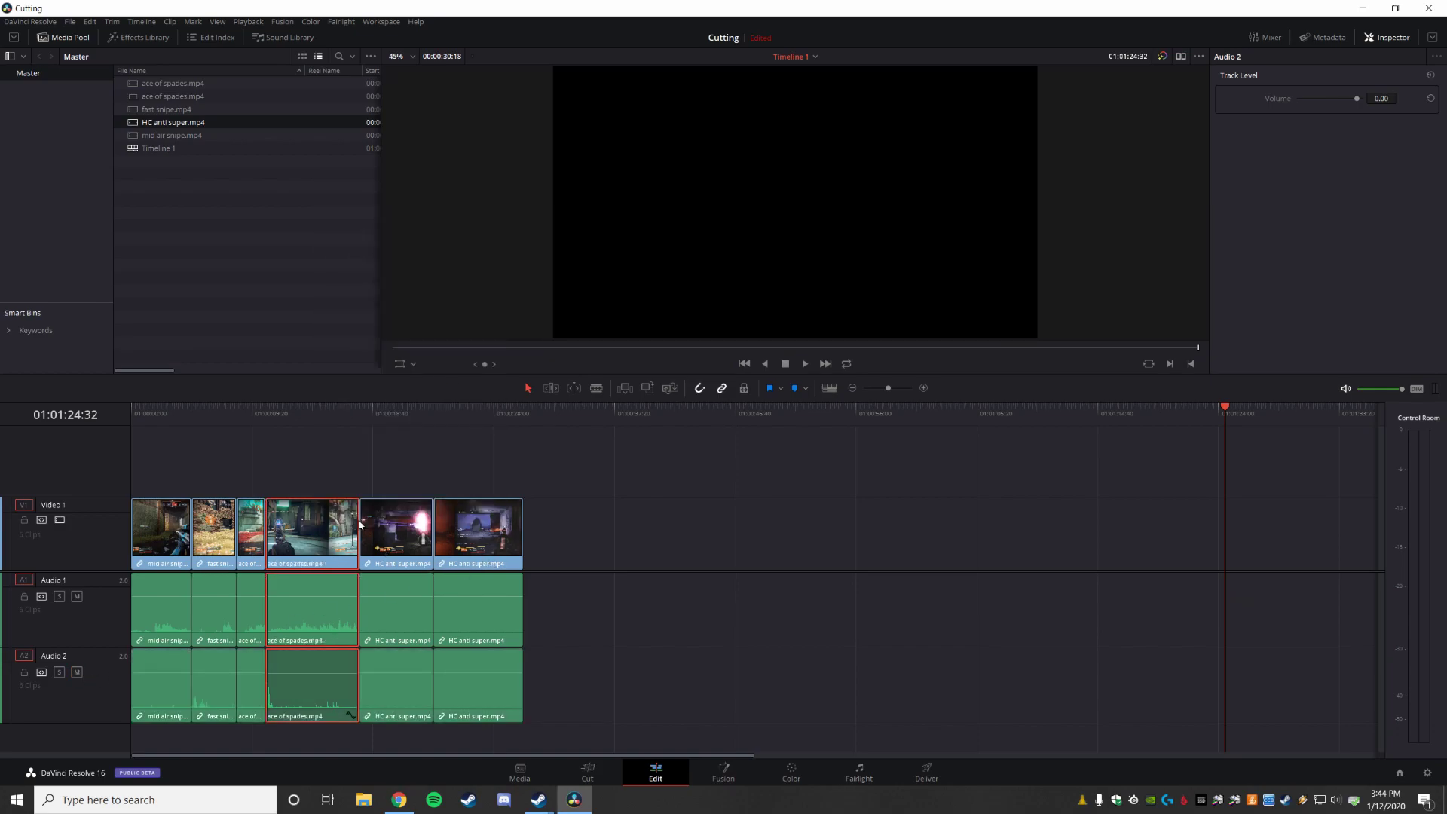
{"action": "left_click", "coordinate": [329, 472]}
{"action": "left_click", "coordinate": [326, 518]}
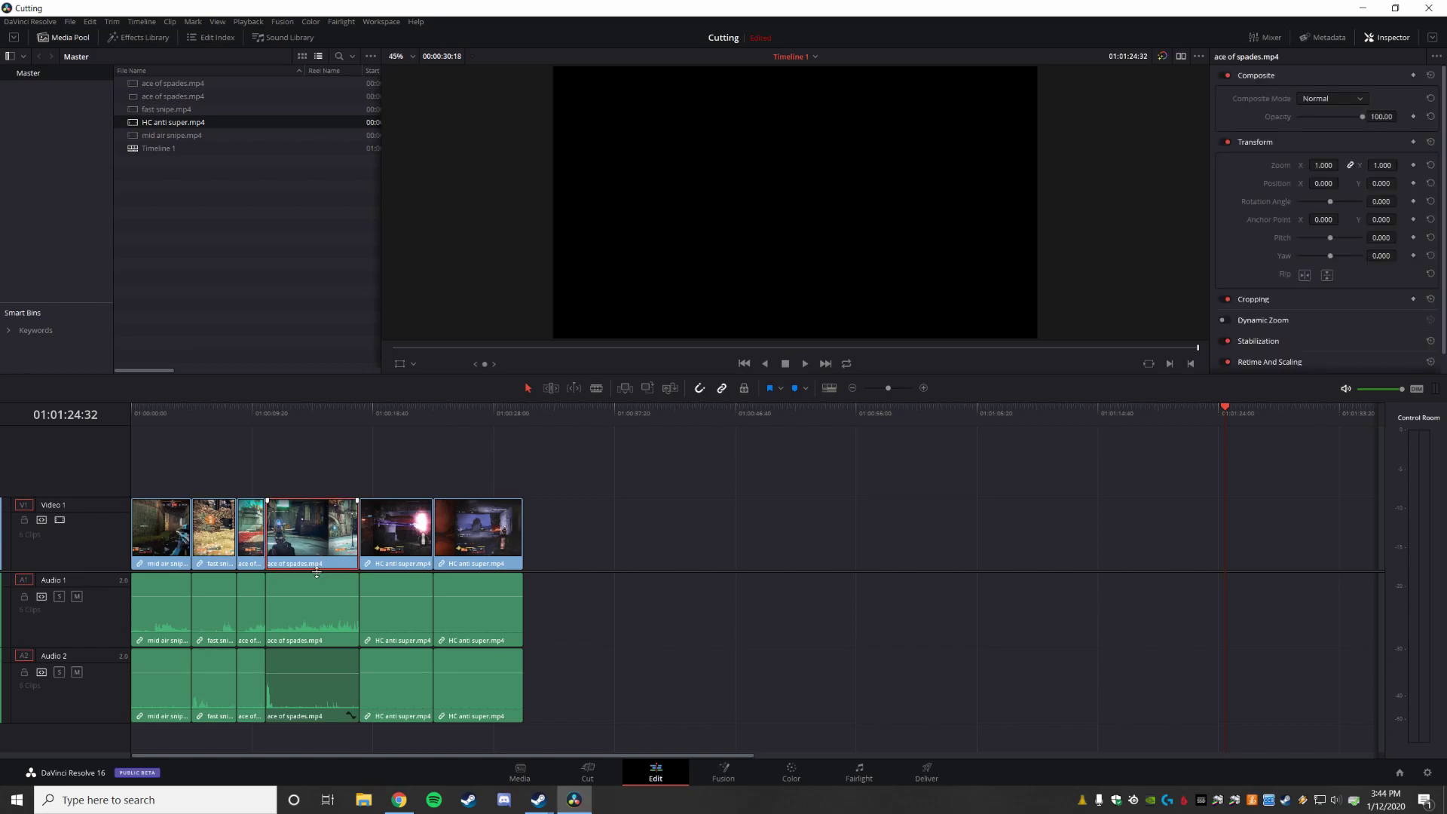
{"action": "left_click", "coordinate": [310, 615]}
{"action": "left_click", "coordinate": [316, 516]}
{"action": "mouse_move", "coordinate": [316, 514]}
{"action": "left_mouse_down"}
{"action": "mouse_move", "coordinate": [320, 489]}
{"action": "mouse_move", "coordinate": [494, 488]}
{"action": "mouse_move", "coordinate": [649, 559]}
{"action": "mouse_move", "coordinate": [637, 490]}
{"action": "mouse_move", "coordinate": [375, 495]}
{"action": "mouse_move", "coordinate": [317, 528]}
{"action": "left_mouse_up"}
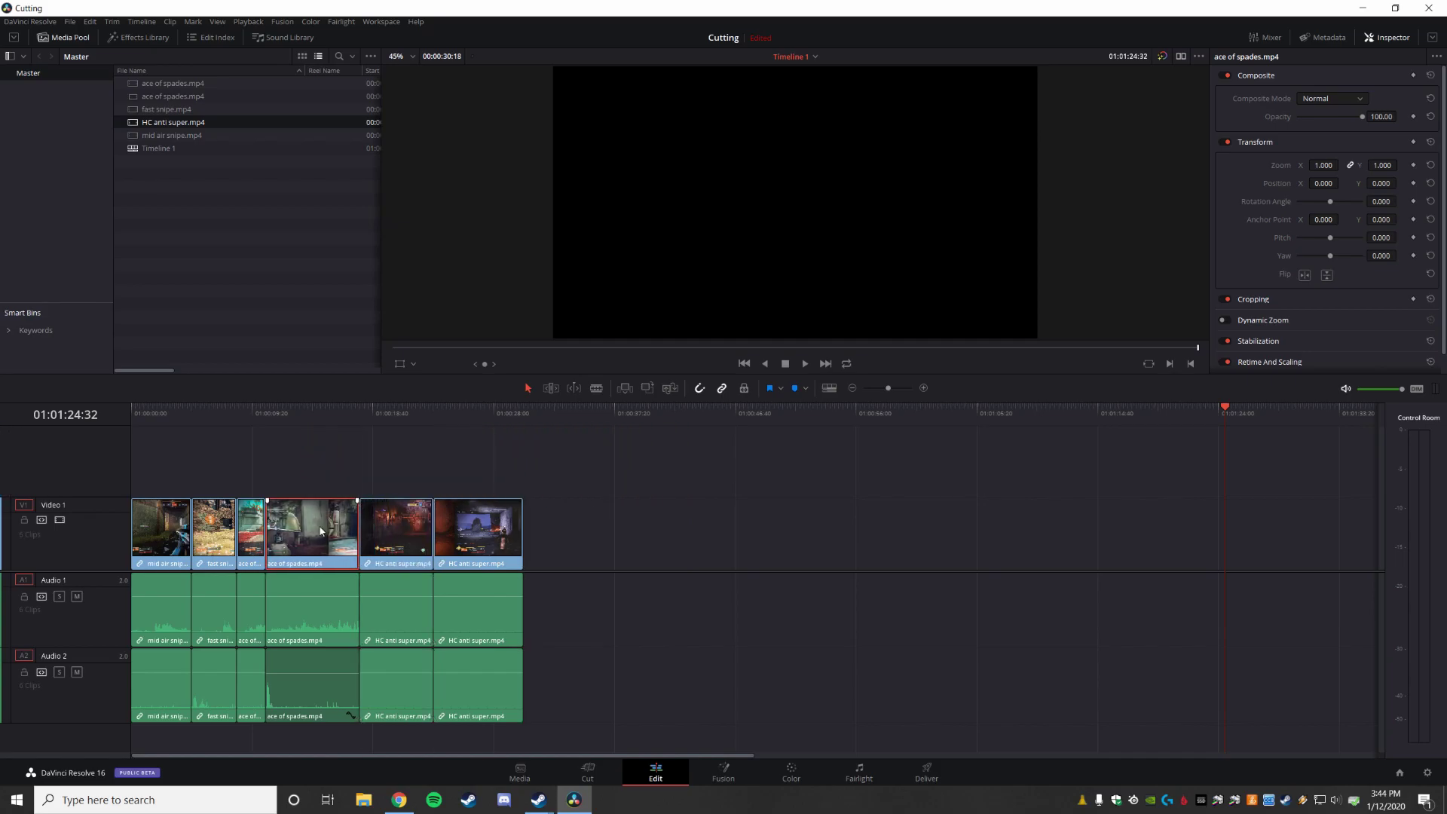
{"action": "left_click", "coordinate": [164, 474]}
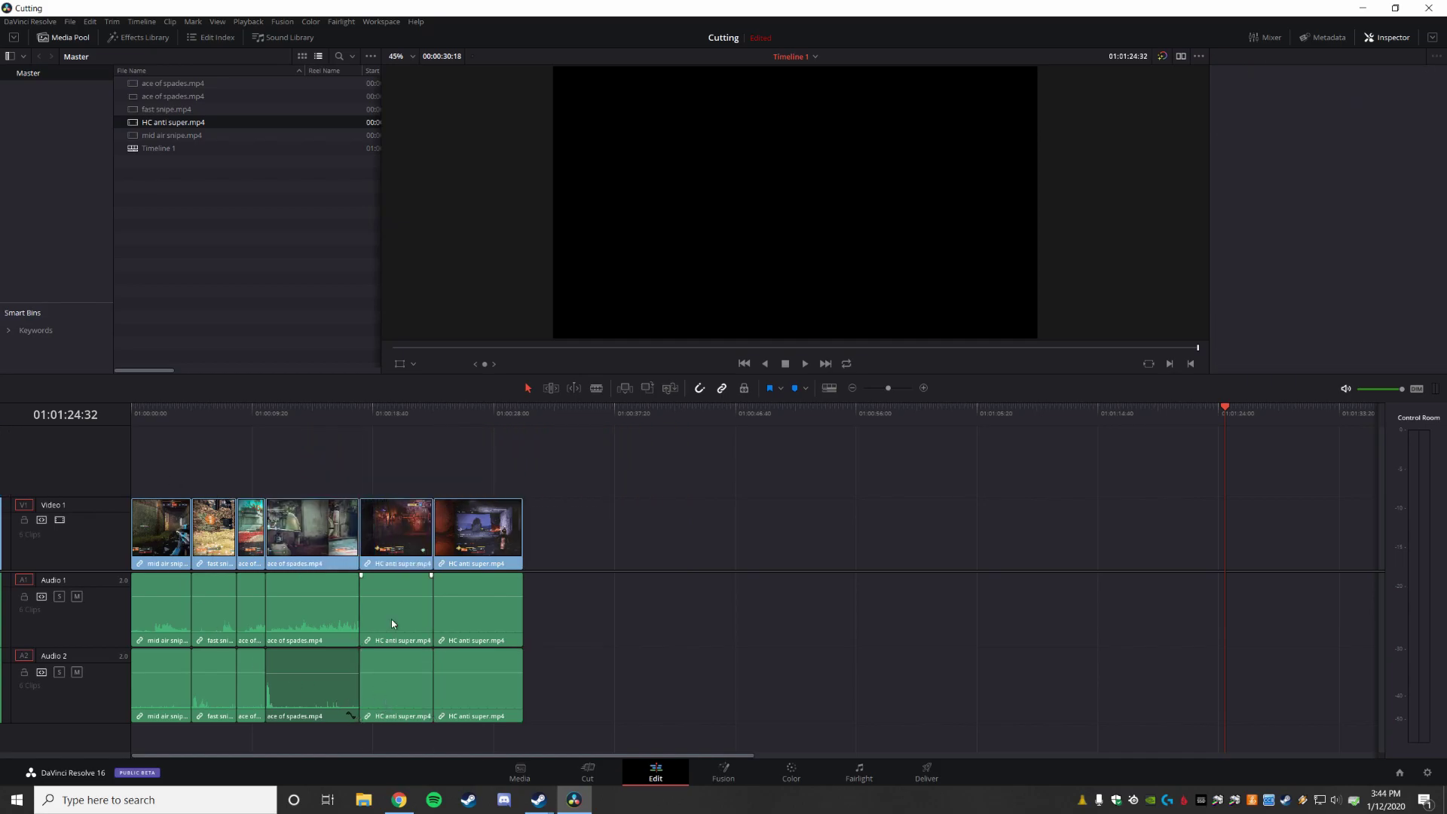
Unlink the video and audio of all clips on the timeline
{"action": "left_click_drag", "start_coordinate": [571, 472], "coordinate": [45, 761]}
{"action": "right_click", "coordinate": [406, 541]}
{"action": "left_click", "coordinate": [416, 530]}
{"action": "right_click", "coordinate": [417, 529]}
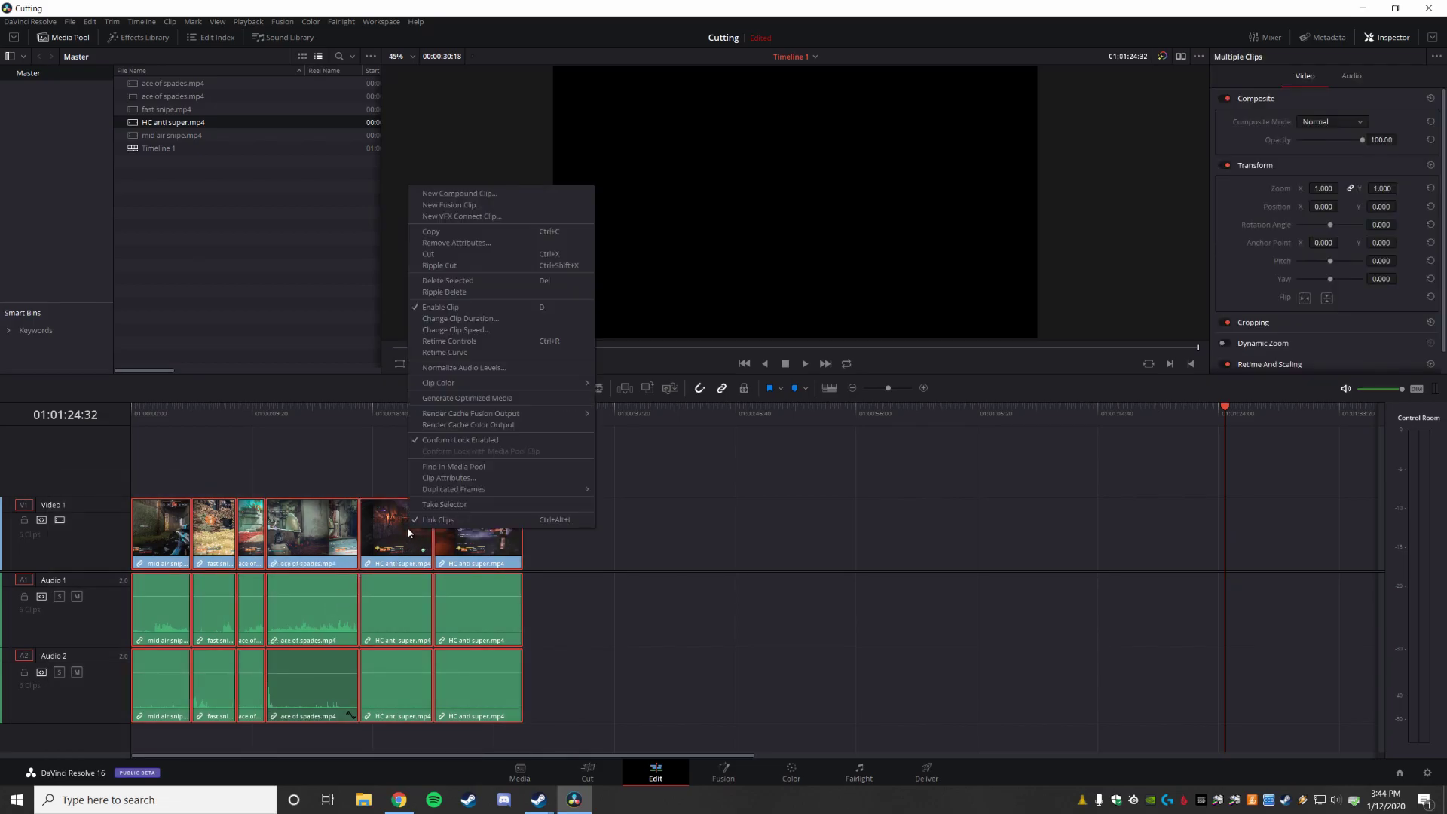
{"action": "left_click", "coordinate": [418, 522]}
Delete all the audio clips on Audio 2, keeping the video and Audio 1 clips
{"action": "left_click", "coordinate": [584, 587]}
{"action": "left_click_drag", "start_coordinate": [586, 700], "coordinate": [164, 727]}
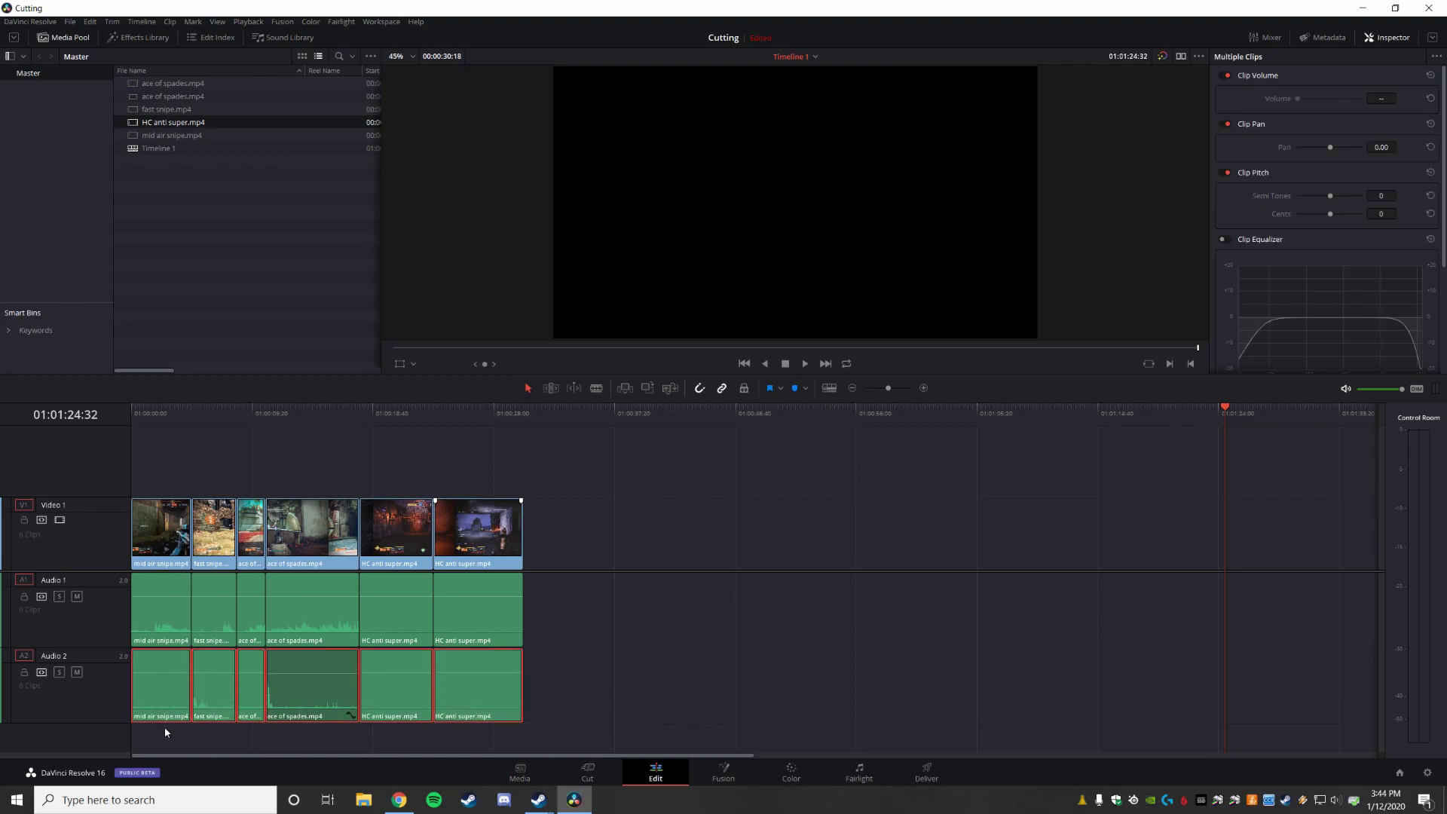
{"action": "key", "text": "Delete"}
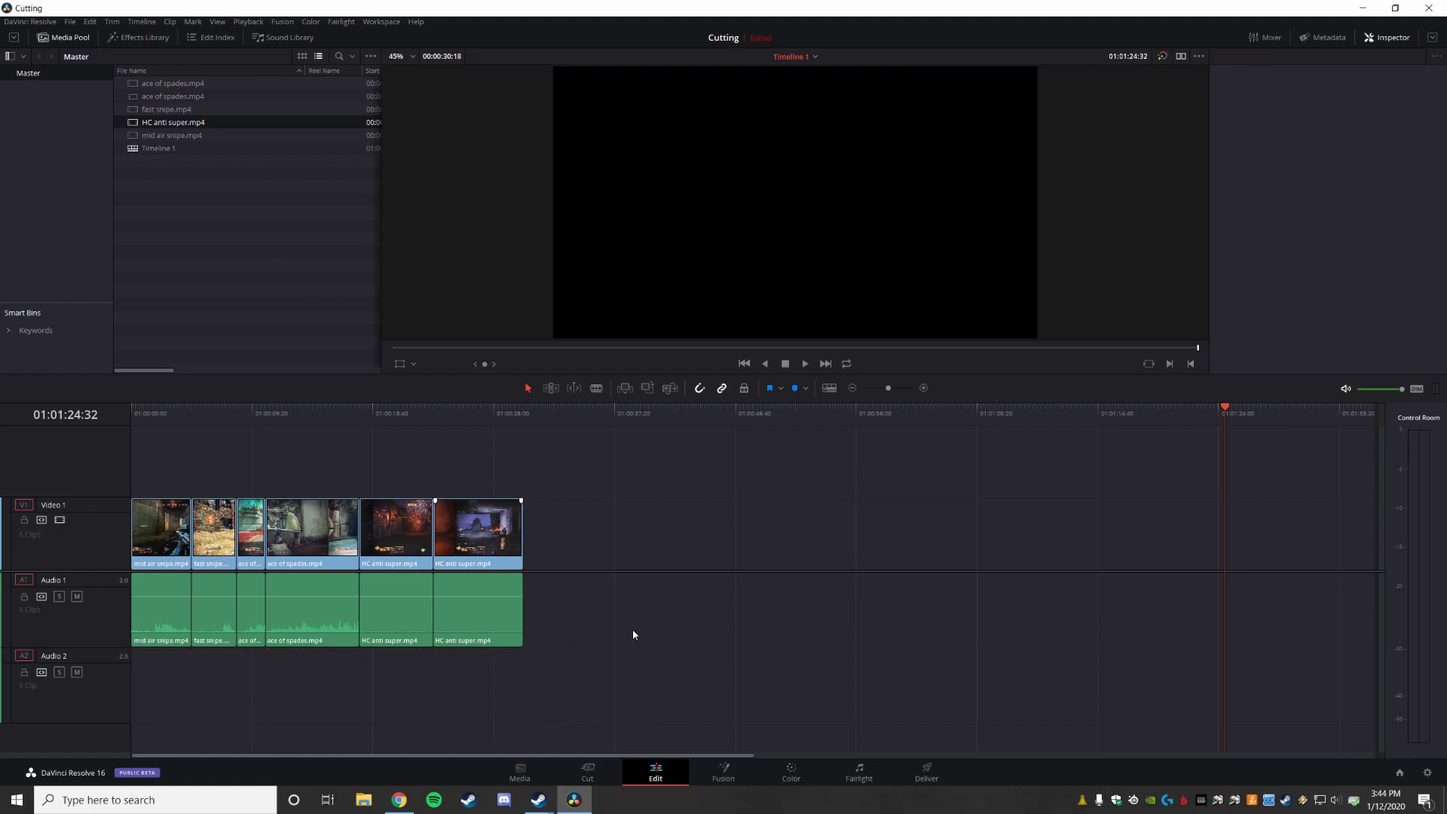
Link the video of each of the two HC anti super clips to its Audio 1 clip
{"action": "left_click", "coordinate": [512, 617]}
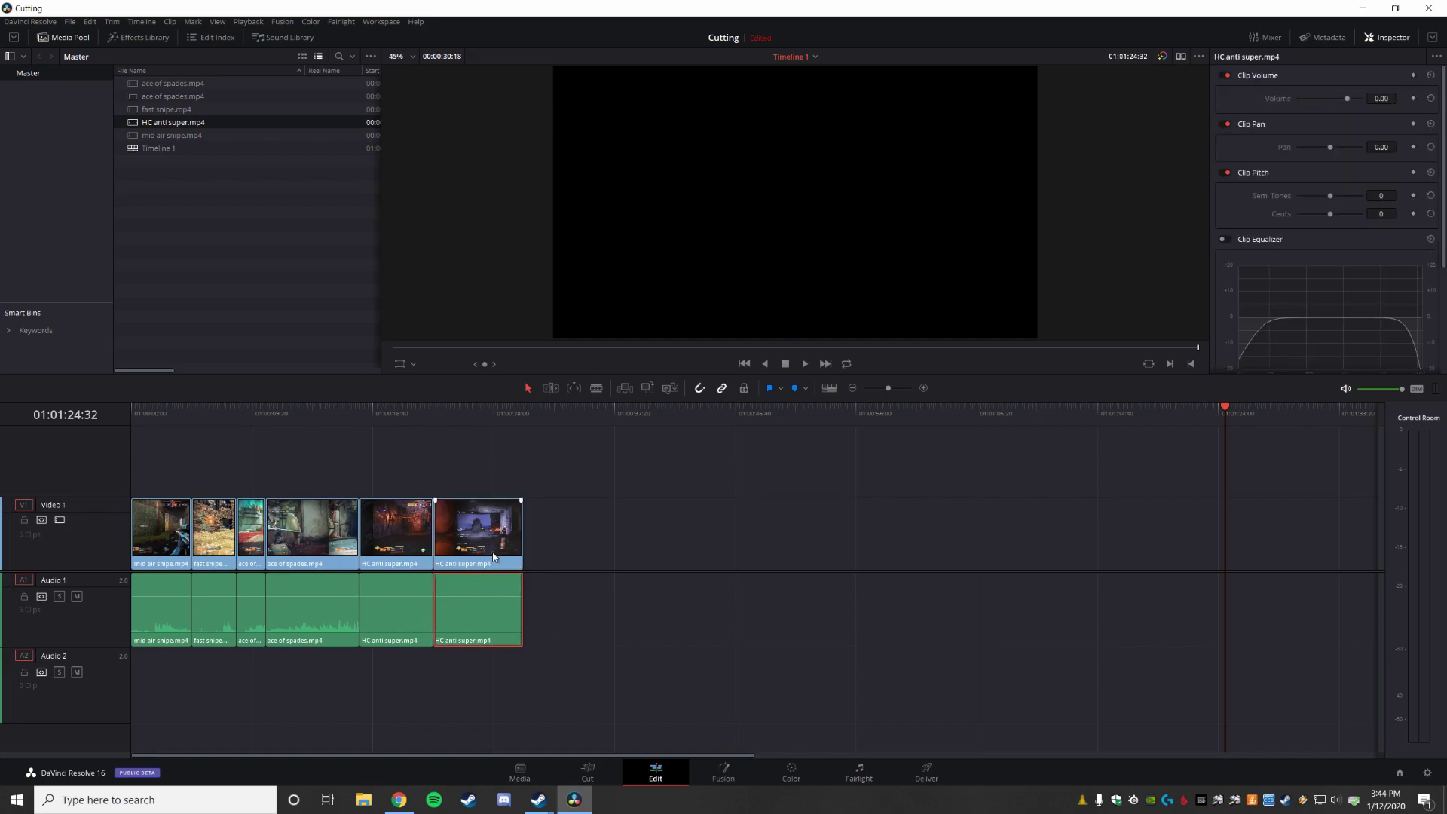
{"action": "left_click", "coordinate": [495, 558]}
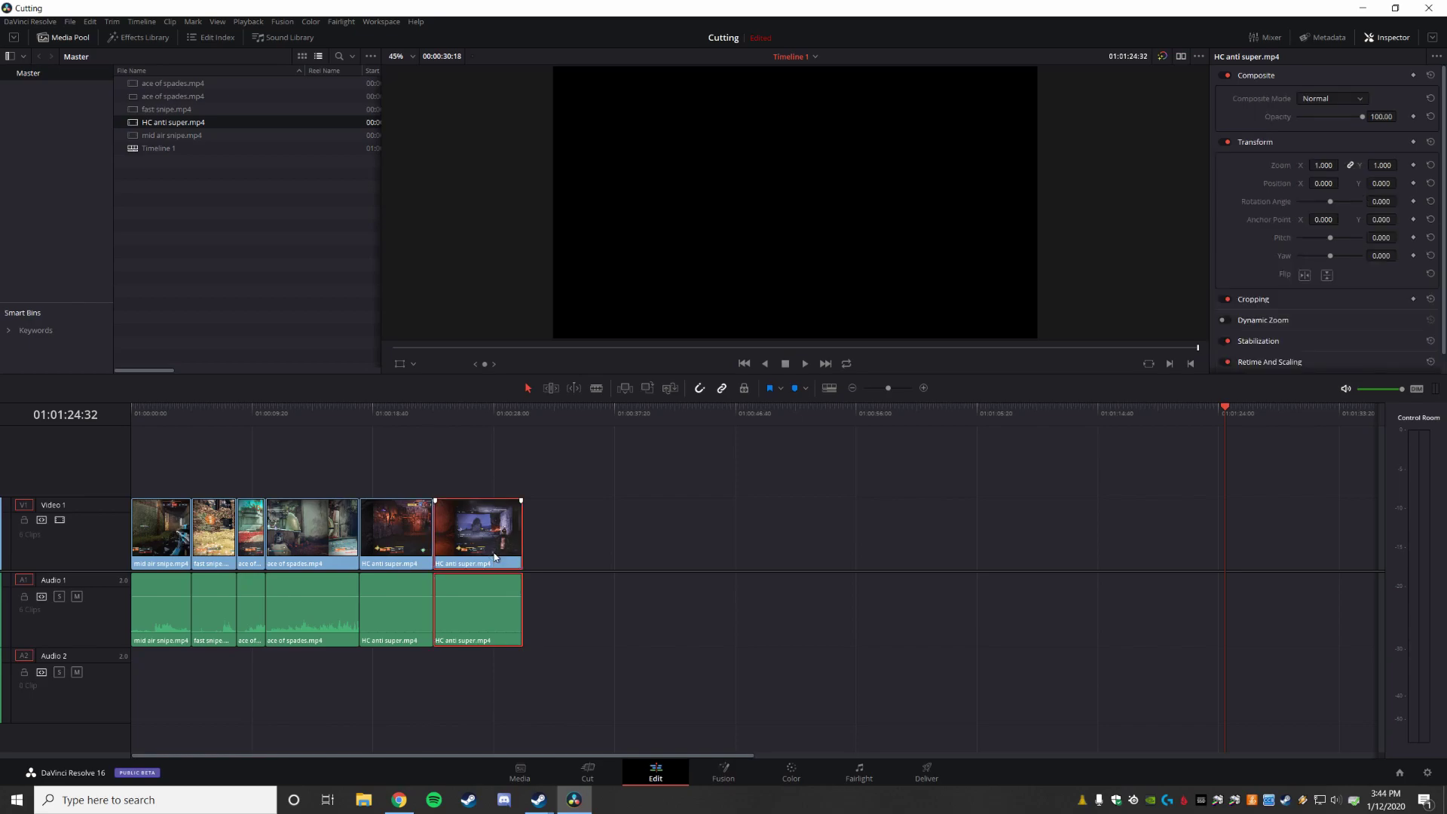
{"action": "right_click", "coordinate": [495, 558]}
{"action": "left_click", "coordinate": [497, 559]}
{"action": "right_click", "coordinate": [501, 552]}
{"action": "left_click", "coordinate": [528, 542]}
{"action": "left_click", "coordinate": [393, 593]}
{"action": "right_click", "coordinate": [396, 540]}
{"action": "left_click", "coordinate": [435, 532]}
Link the video of each of the two ace of spades clips to its Audio 1 clip
{"action": "left_click", "coordinate": [328, 582]}
{"action": "right_click", "coordinate": [330, 543]}
{"action": "left_click", "coordinate": [357, 536]}
{"action": "left_click", "coordinate": [248, 577]}
{"action": "right_click", "coordinate": [251, 595]}
{"action": "left_click", "coordinate": [288, 579]}
Link the video and Audio 1 parts of the fast snipe and mid air snipe clips, and select clips to check the links
{"action": "left_click", "coordinate": [210, 593]}
{"action": "right_click", "coordinate": [210, 588]}
{"action": "left_click", "coordinate": [249, 579]}
{"action": "left_click", "coordinate": [163, 590]}
{"action": "right_click", "coordinate": [162, 590]}
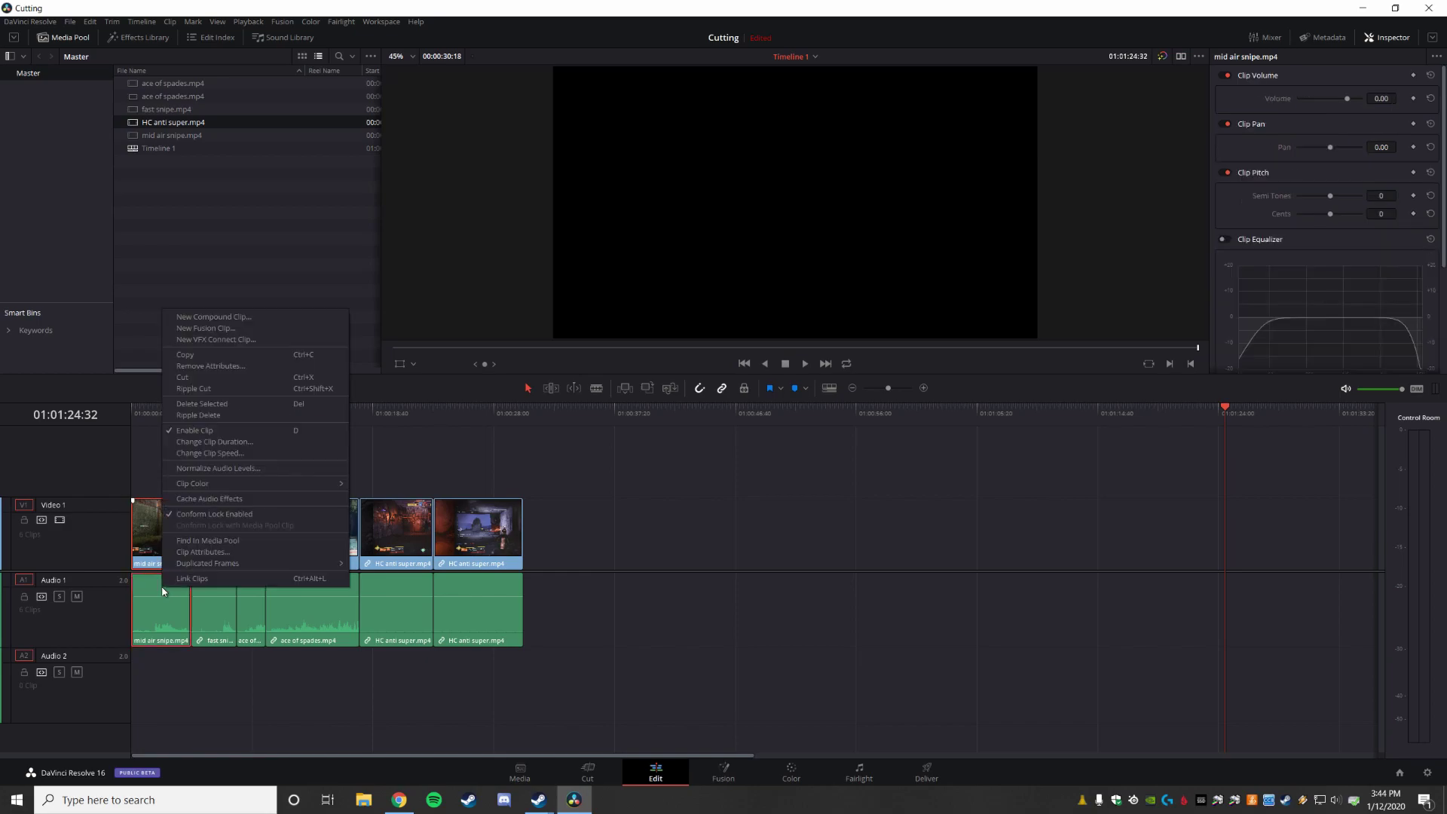
{"action": "left_click", "coordinate": [218, 579]}
{"action": "left_click", "coordinate": [217, 538]}
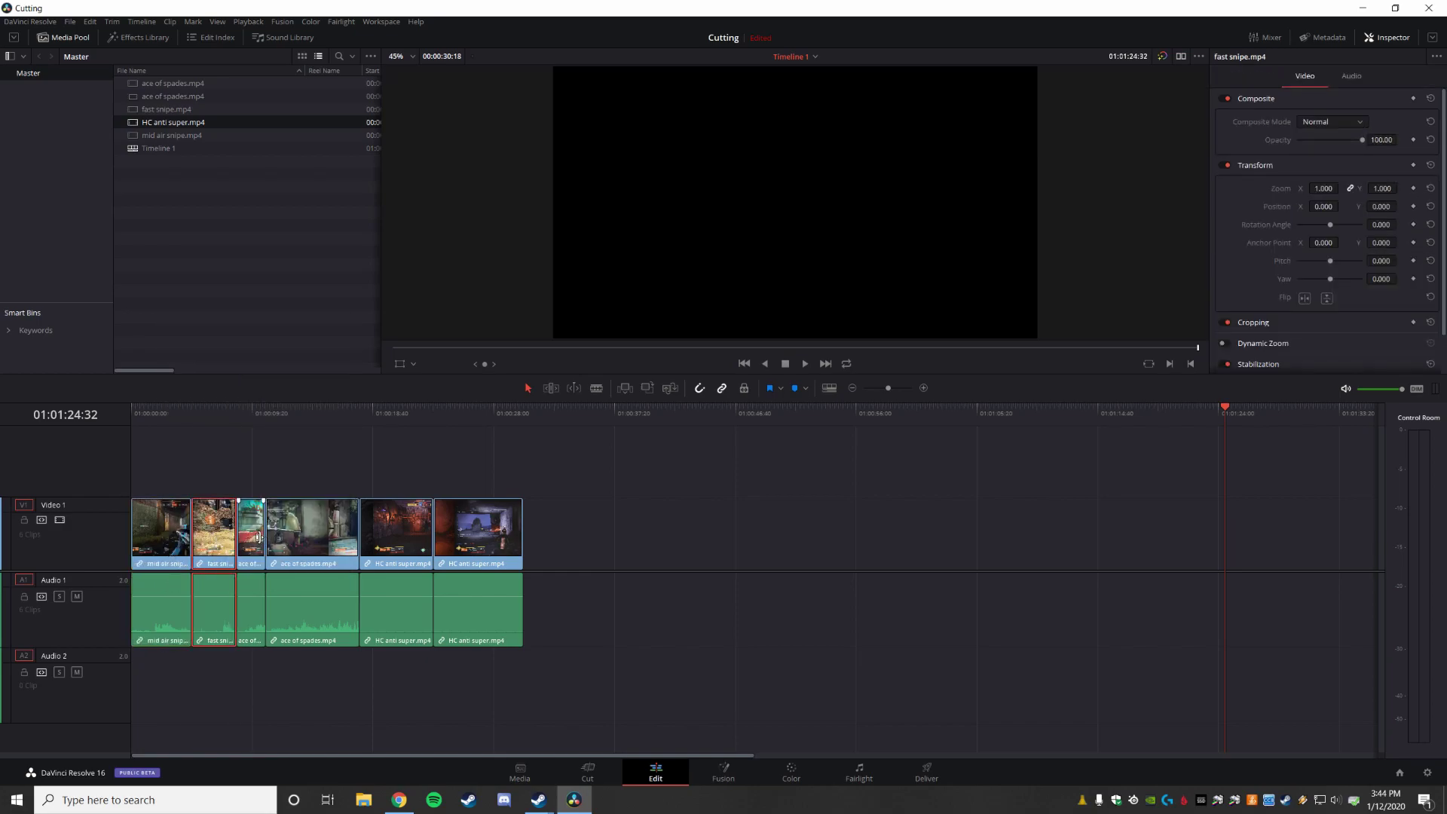
{"action": "left_click", "coordinate": [337, 540]}
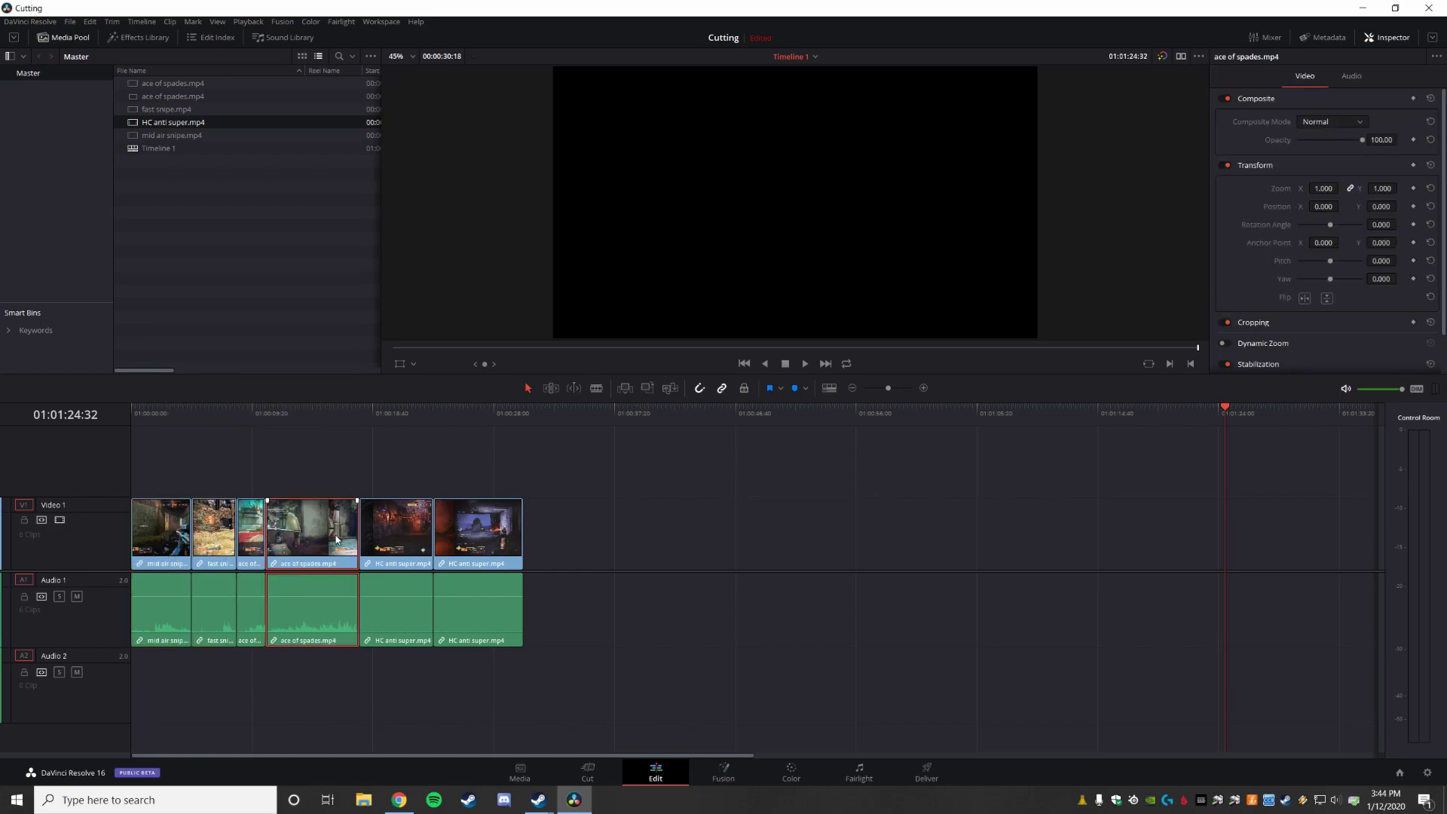
Move both HC anti super clips and the second ace of spades clip later on the timeline, leaving gaps between them
{"action": "left_click_drag", "start_coordinate": [463, 535], "coordinate": [646, 533]}
{"action": "left_click_drag", "start_coordinate": [404, 534], "coordinate": [498, 530]}
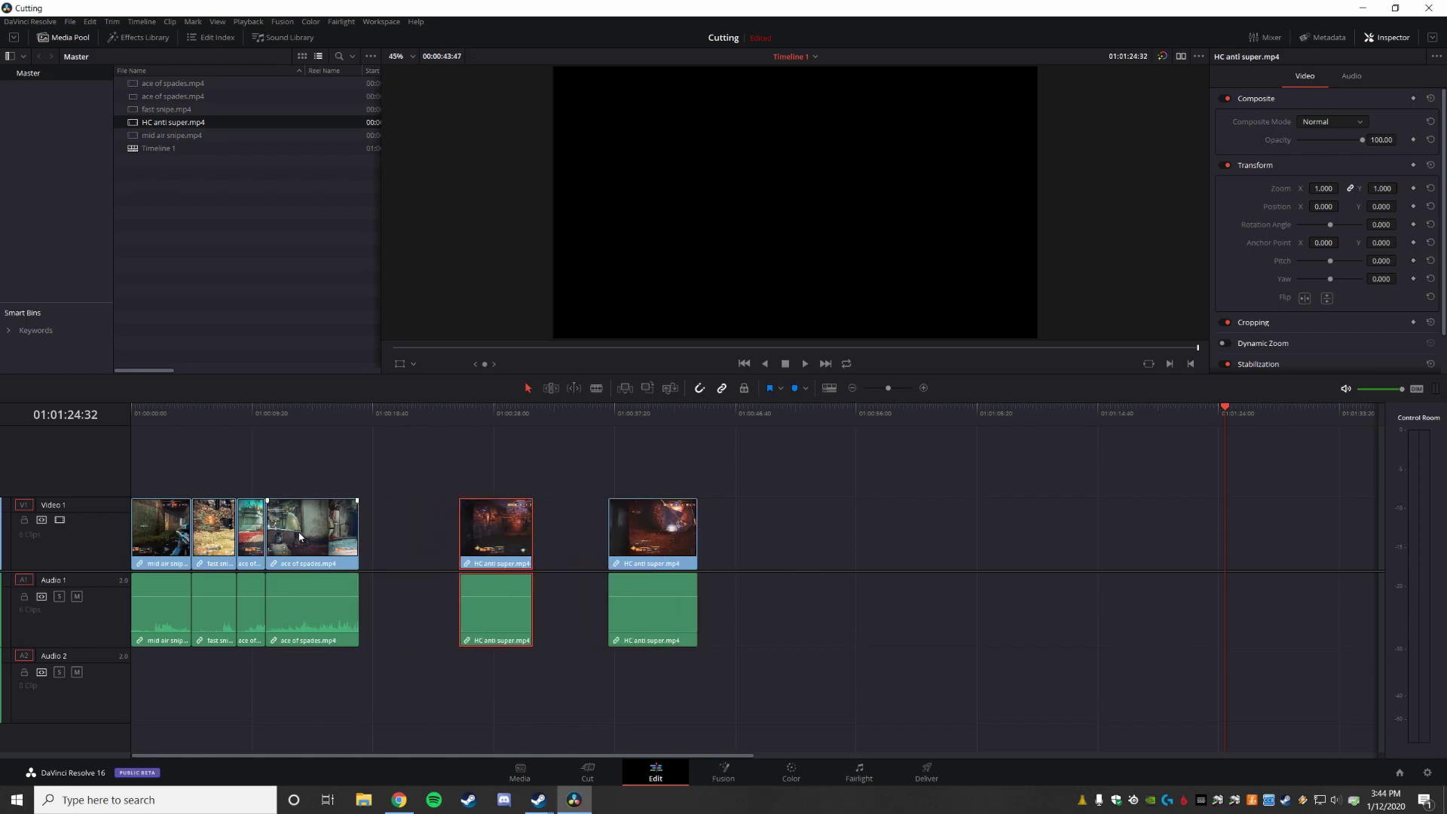
{"action": "left_click_drag", "start_coordinate": [299, 537], "coordinate": [357, 537]}
Extend the ends of the fast snipe and first HC anti super clips slightly, and shift the second ace of spades clip a little later
{"action": "mouse_move", "coordinate": [254, 537]}
{"action": "left_mouse_down"}
{"action": "mouse_move", "coordinate": [298, 536]}
{"action": "mouse_move", "coordinate": [226, 536]}
{"action": "mouse_move", "coordinate": [257, 535]}
{"action": "left_mouse_up"}
{"action": "left_click", "coordinate": [466, 545]}
{"action": "left_click_drag", "start_coordinate": [532, 535], "coordinate": [539, 535]}
{"action": "left_click_drag", "start_coordinate": [372, 537], "coordinate": [385, 537]}
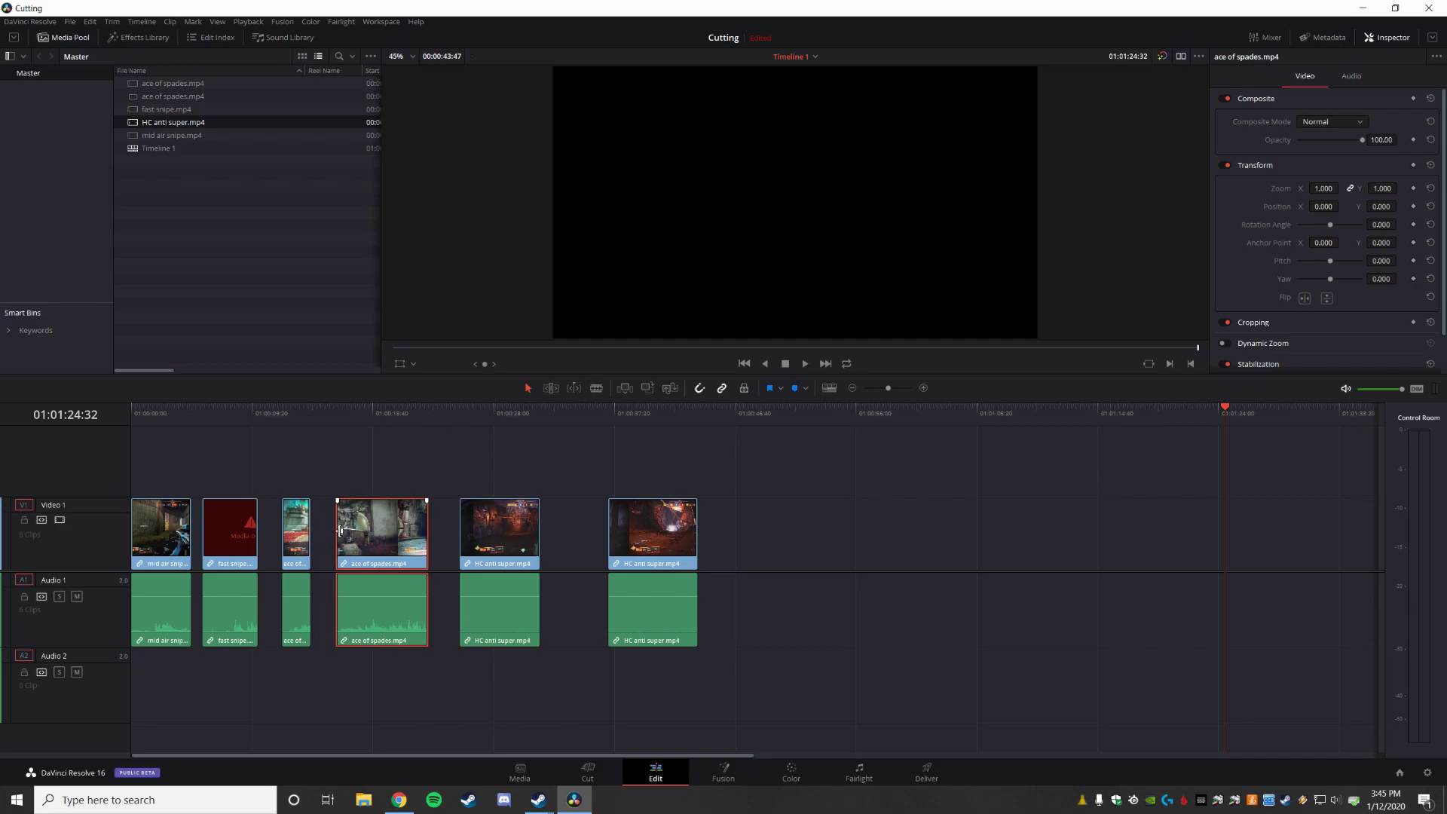
Select the start edge of the first ace of spades clip for trimming and move the playhead to 01:00:12:58
{"action": "left_click", "coordinate": [301, 536]}
{"action": "left_click", "coordinate": [295, 413]}
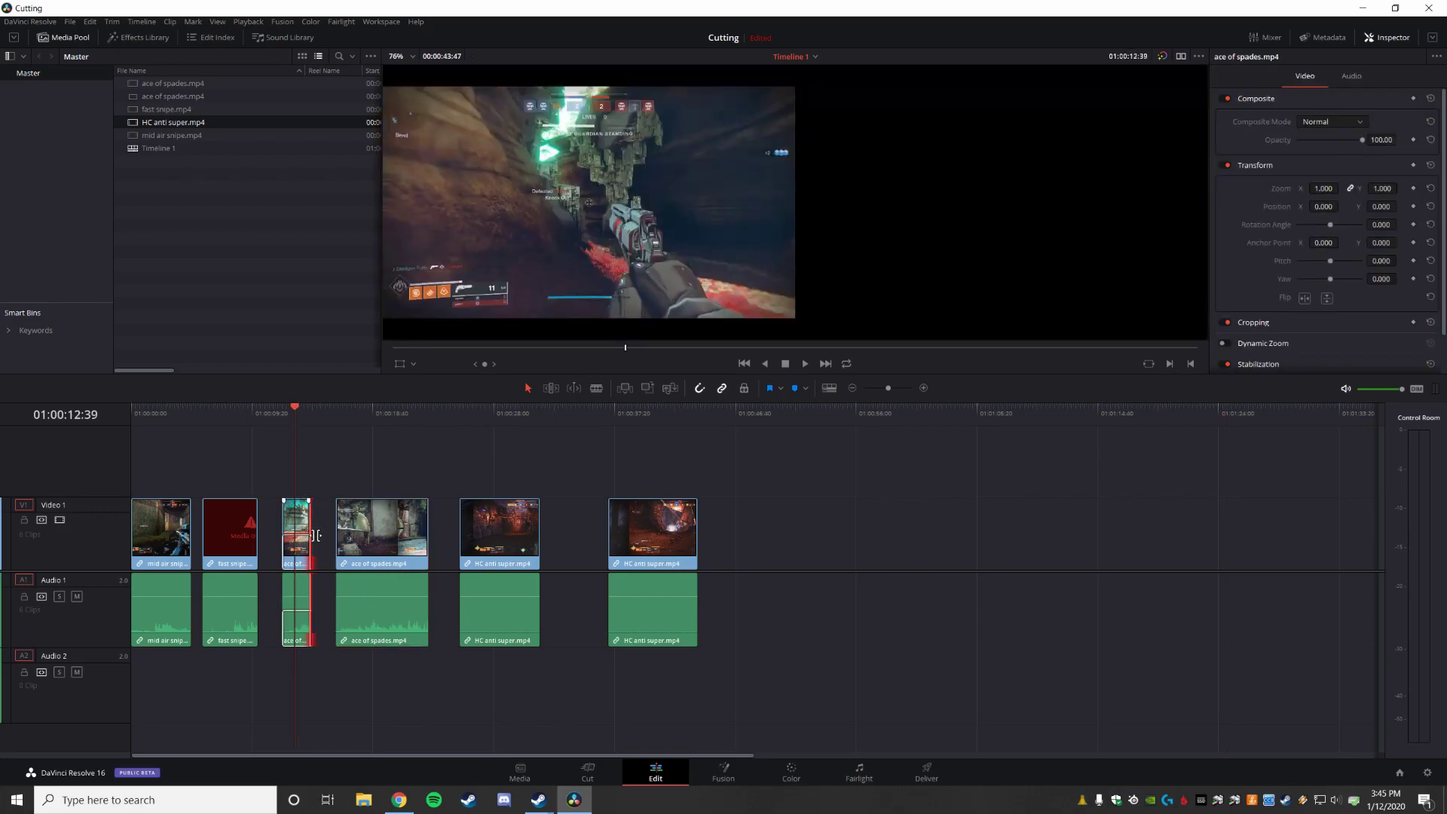
{"action": "left_click", "coordinate": [281, 524]}
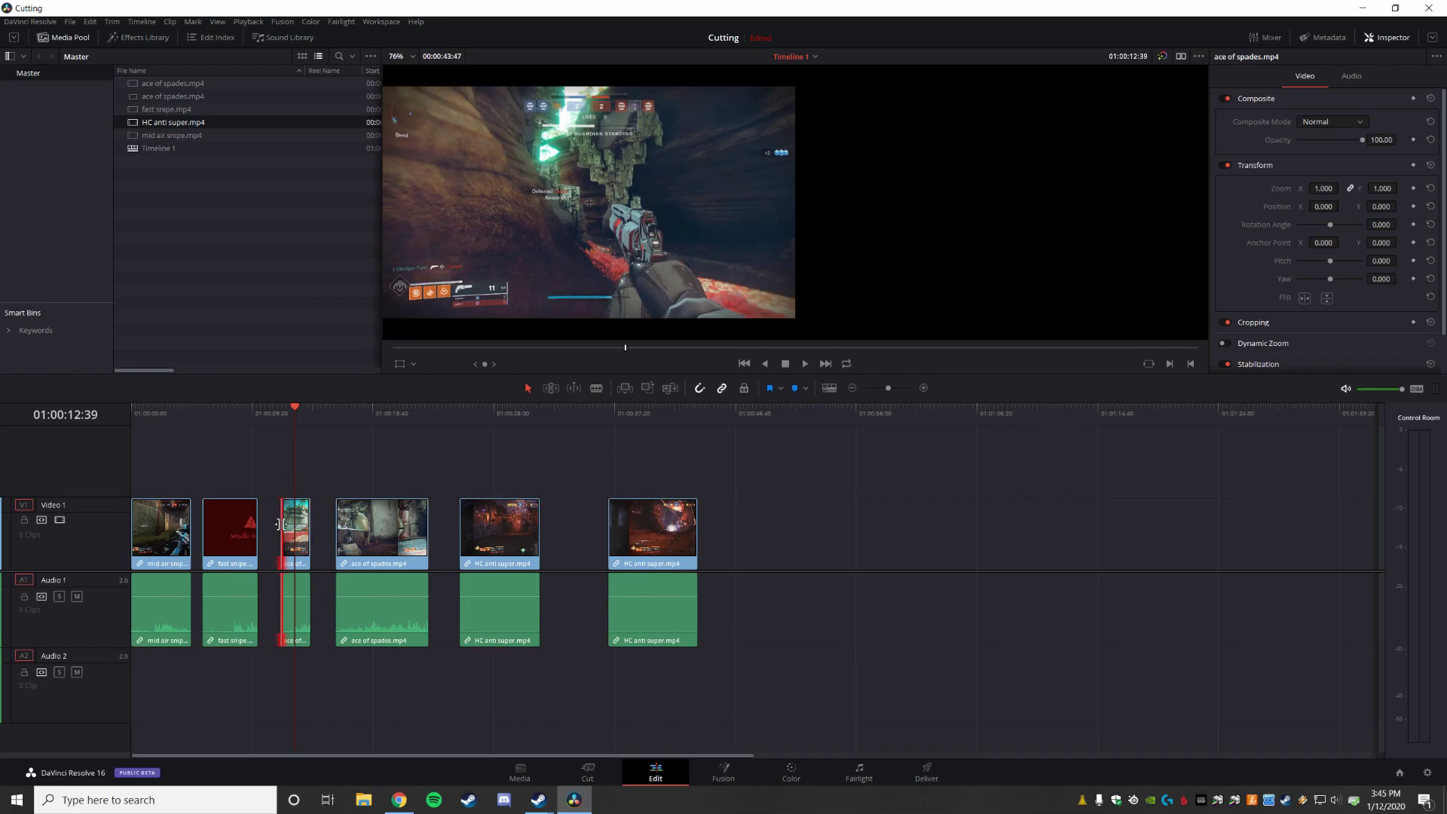
{"action": "left_click_drag", "start_coordinate": [294, 411], "coordinate": [300, 411]}
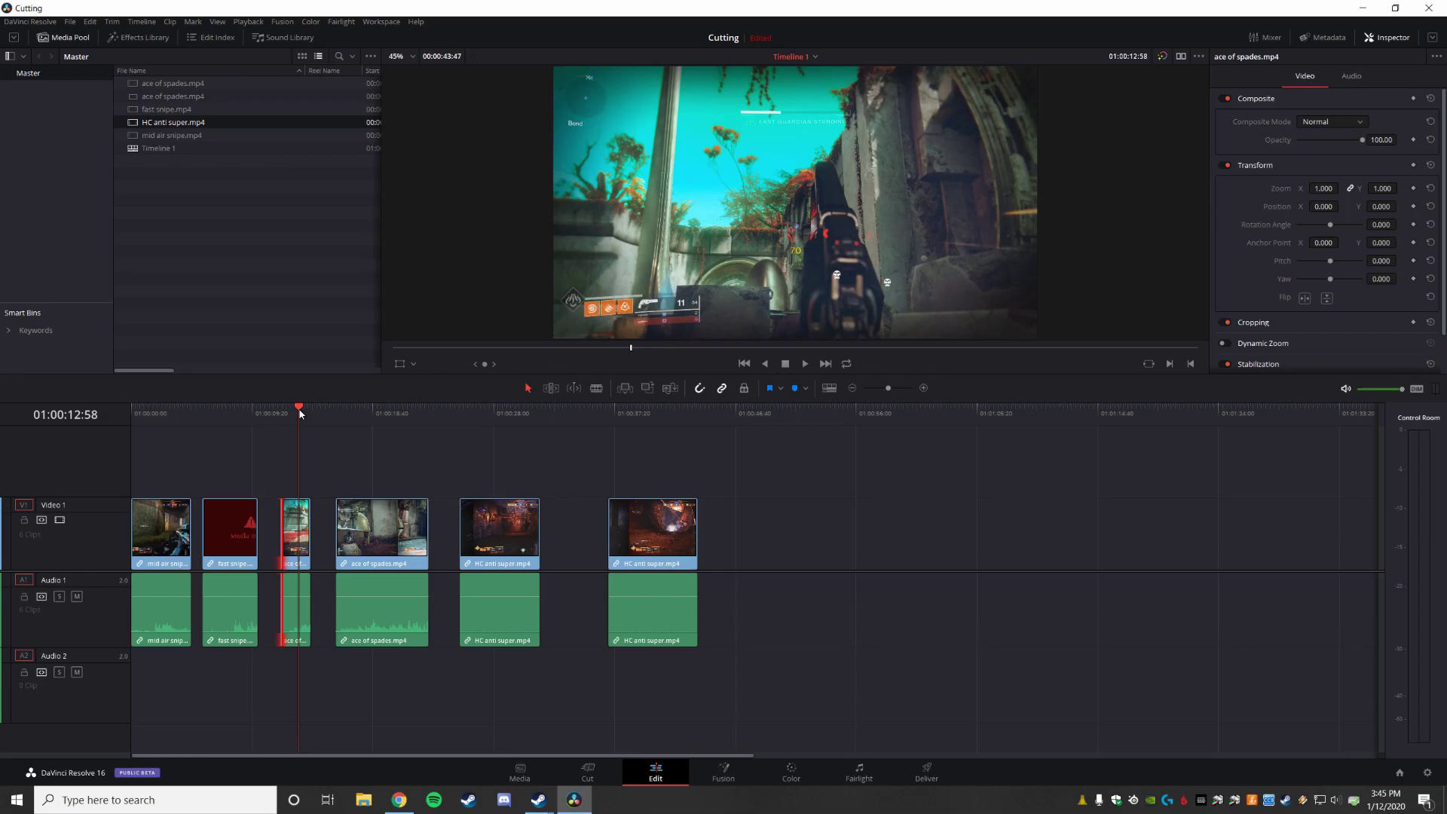